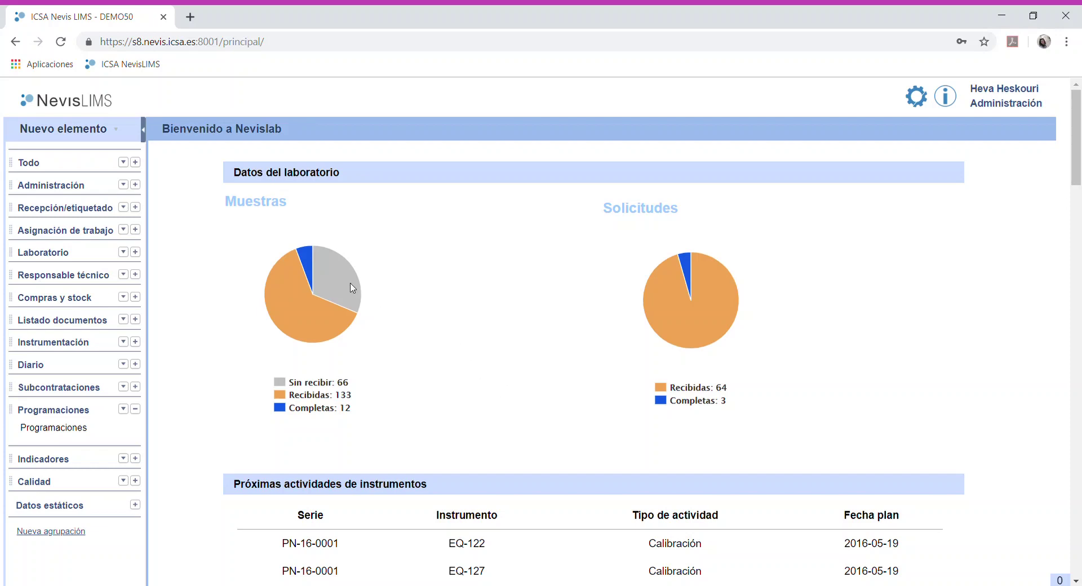
# - Create a new Programación element from the template "Plantilla de programación LIMS"
pyautogui.click(108, 134)
pyautogui.click(132, 308)
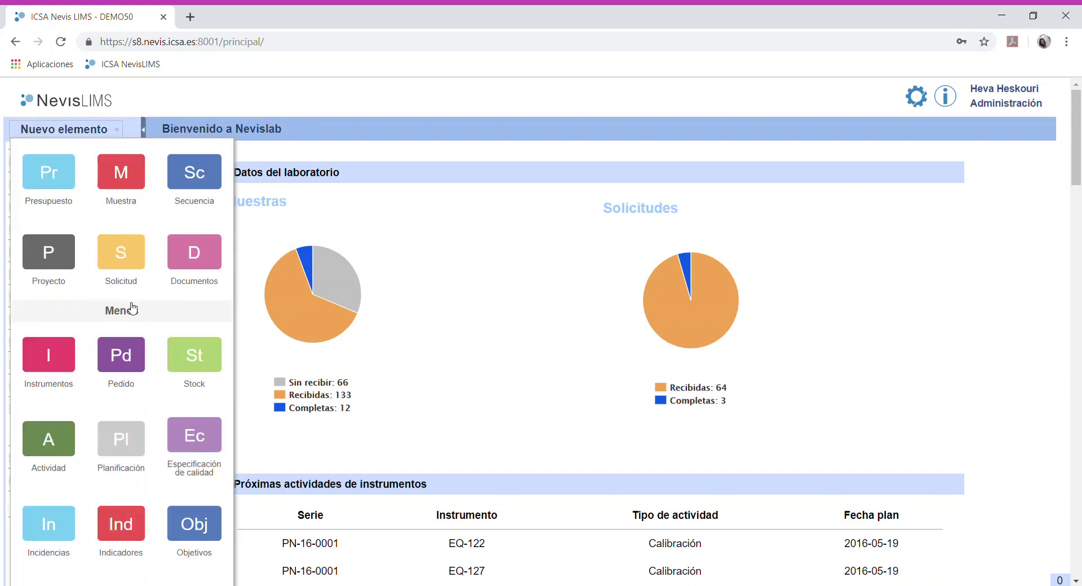
pyautogui.scroll(-1, 121, 361)
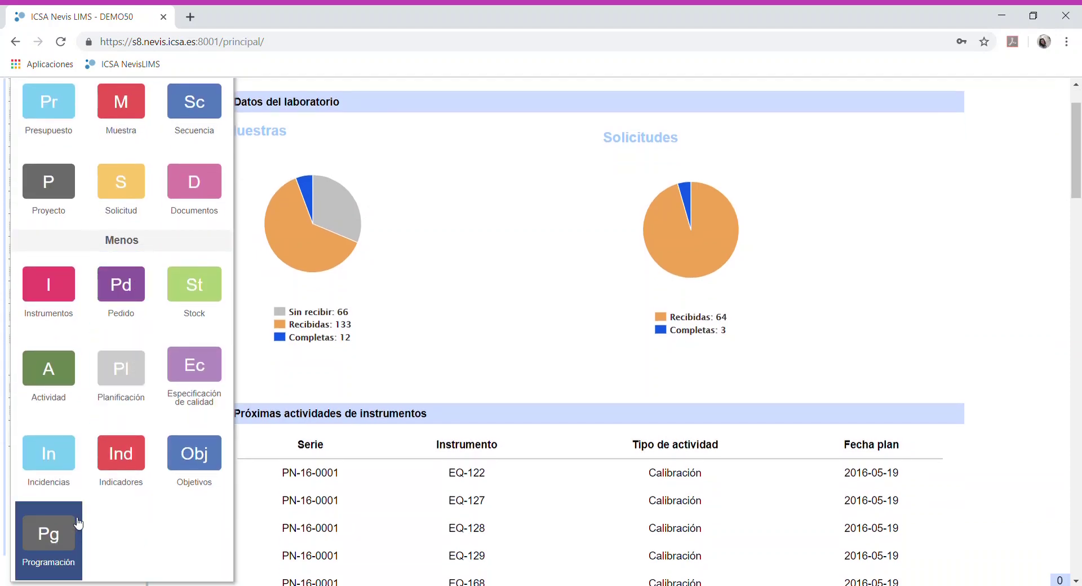
pyautogui.click(48, 532)
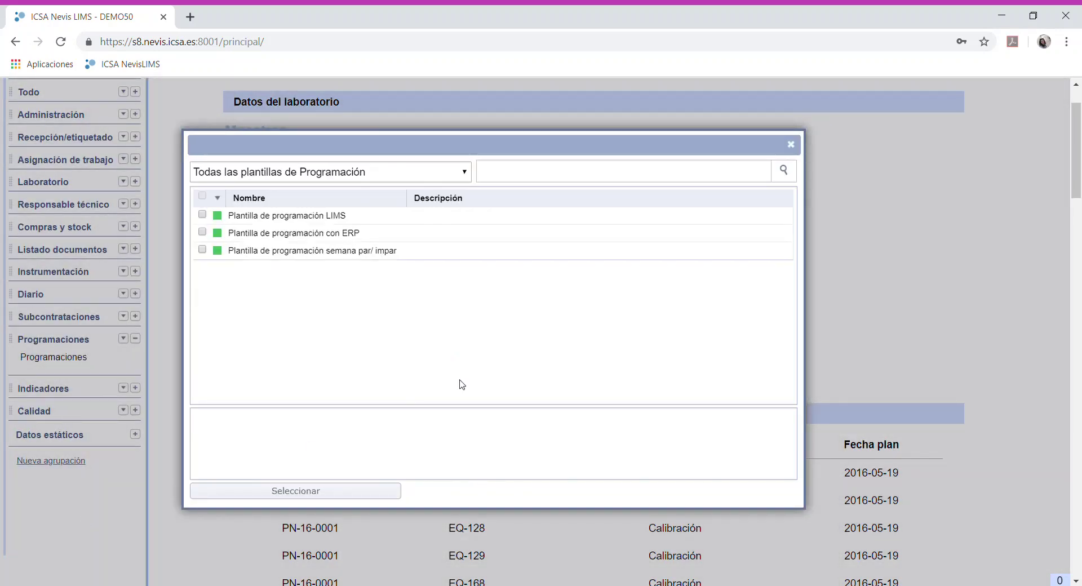
pyautogui.scroll(1, 473, 378)
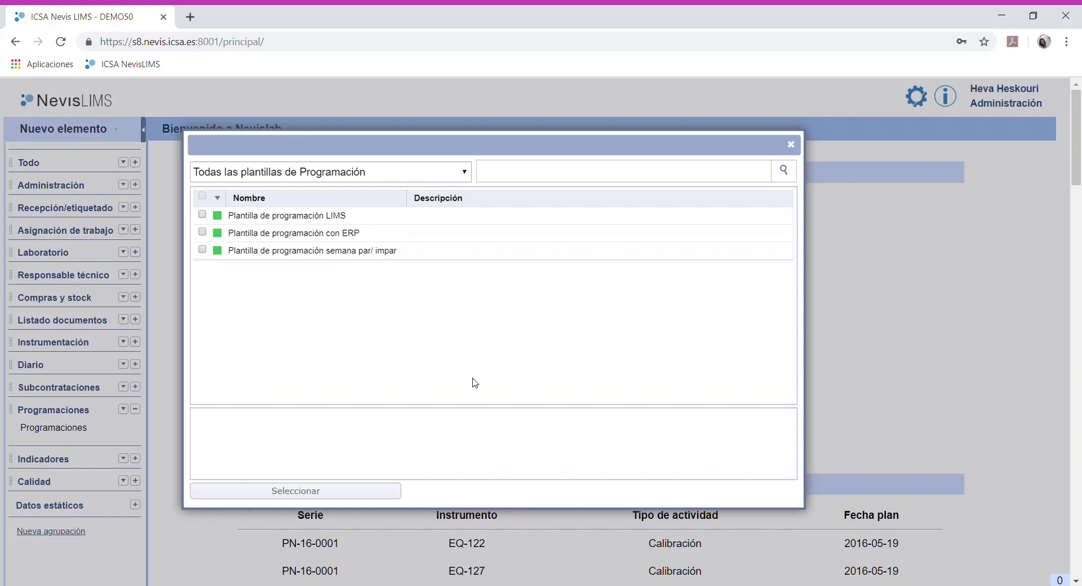
pyautogui.click(443, 220)
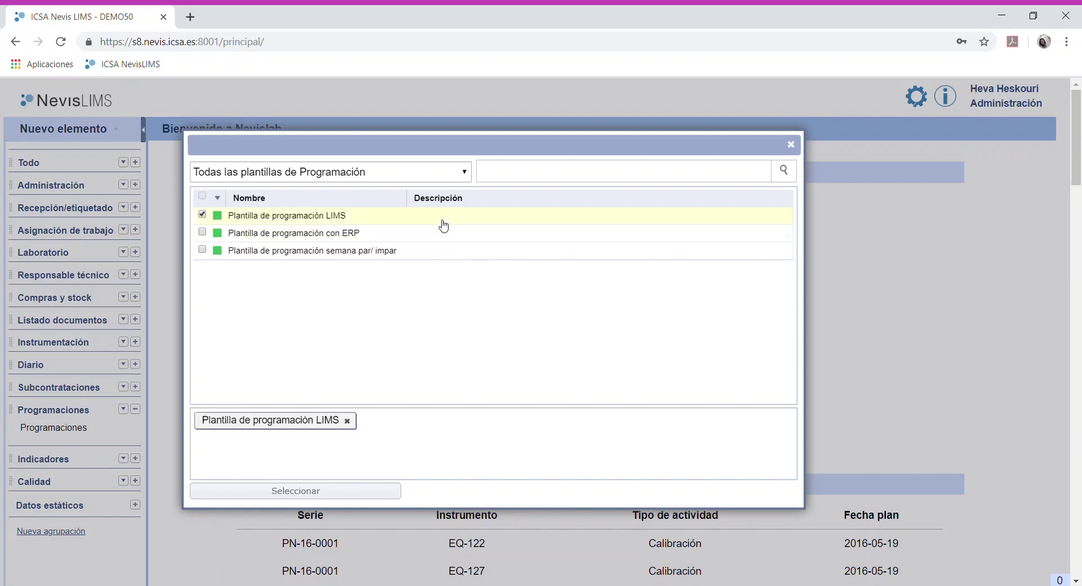
pyautogui.click(350, 496)
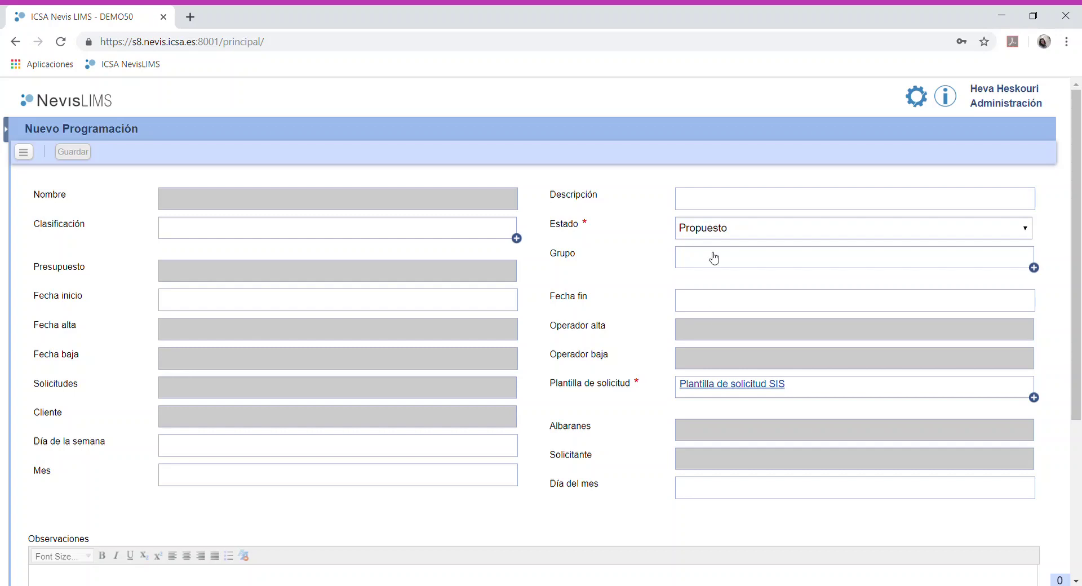
# - Enter "Programación 2019" as the description of the new schedule
pyautogui.click(709, 202)
pyautogui.write('P')
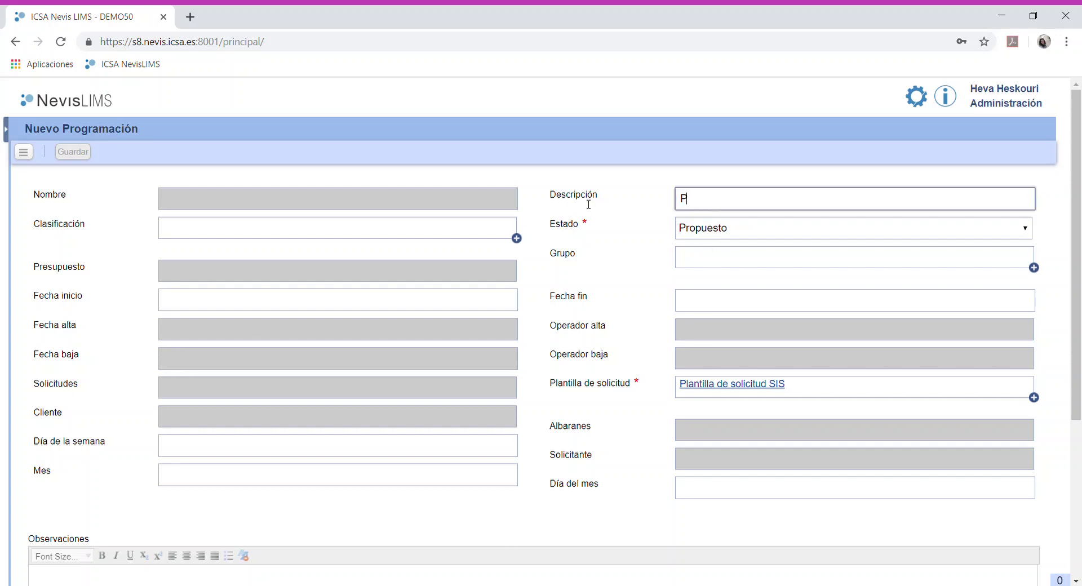
pyautogui.press('Down')
pyautogui.press('Return')
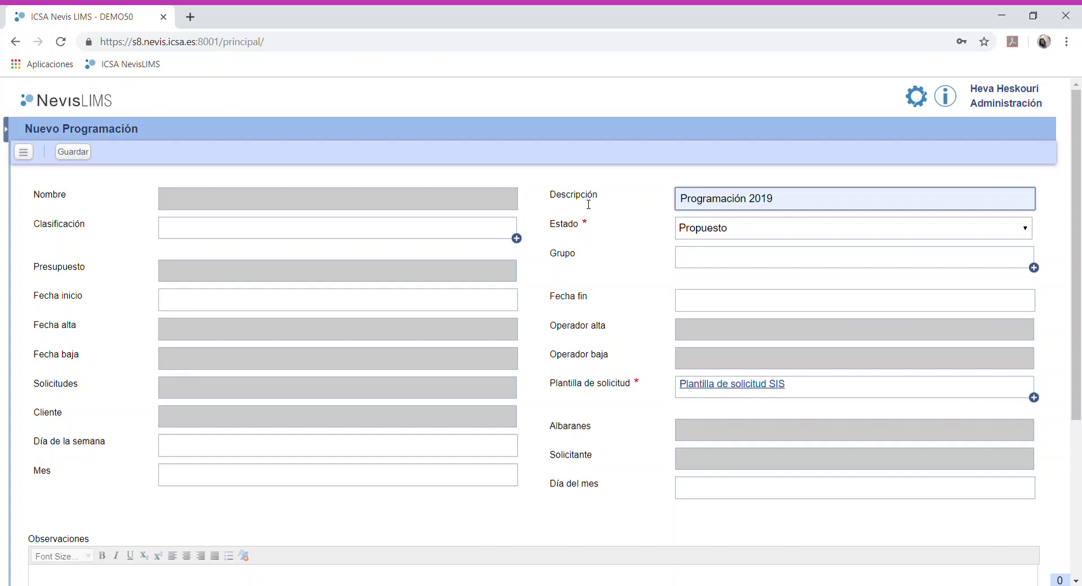
# - Set the schedule's start date to 2019-04-26 and its end date to 2019-12-31
pyautogui.click(500, 304)
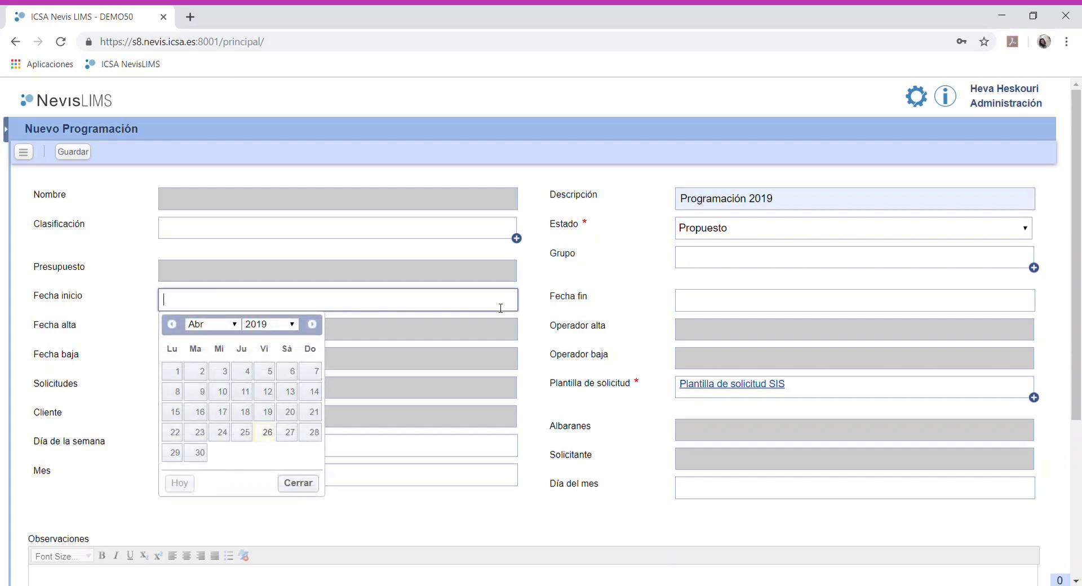
pyautogui.click(268, 437)
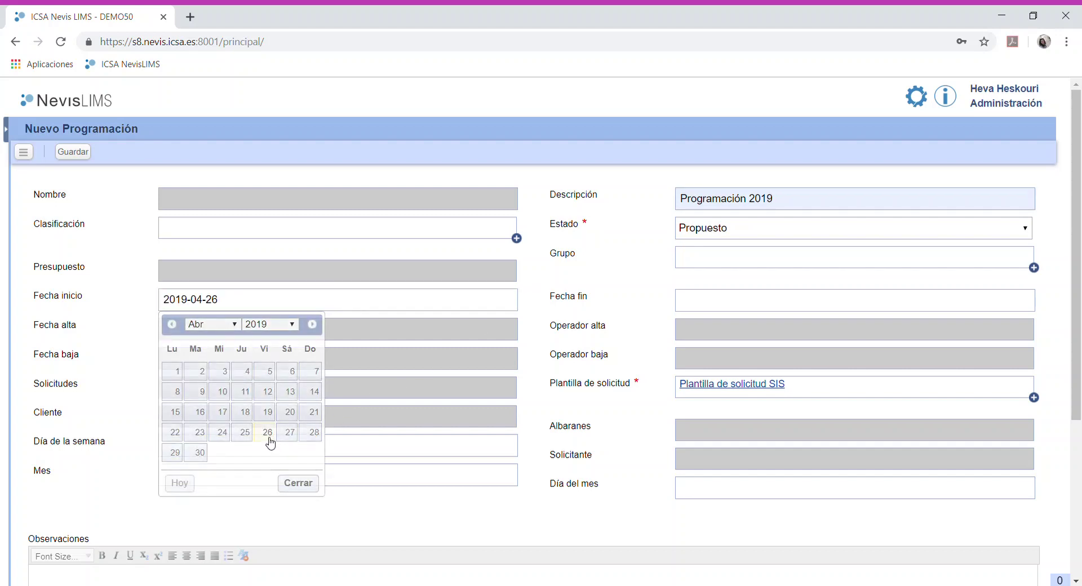
pyautogui.click(689, 308)
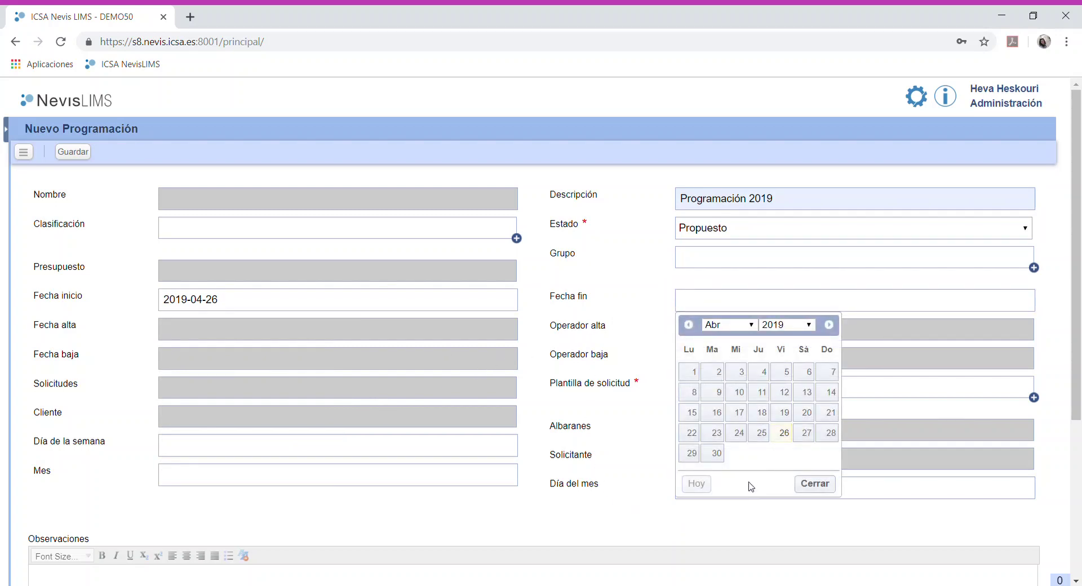
pyautogui.click(748, 325)
pyautogui.click(738, 471)
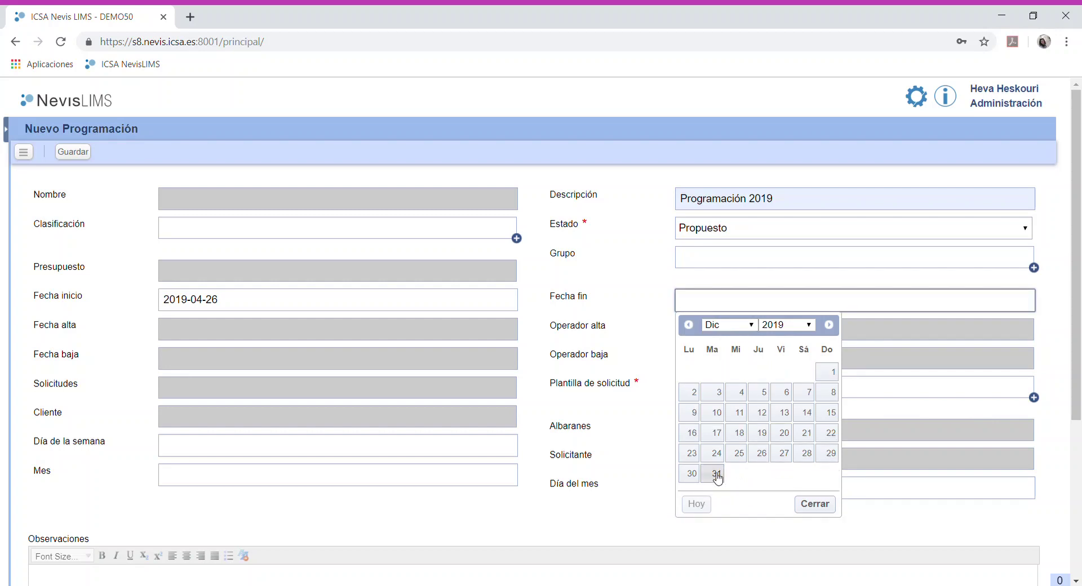
pyautogui.click(717, 473)
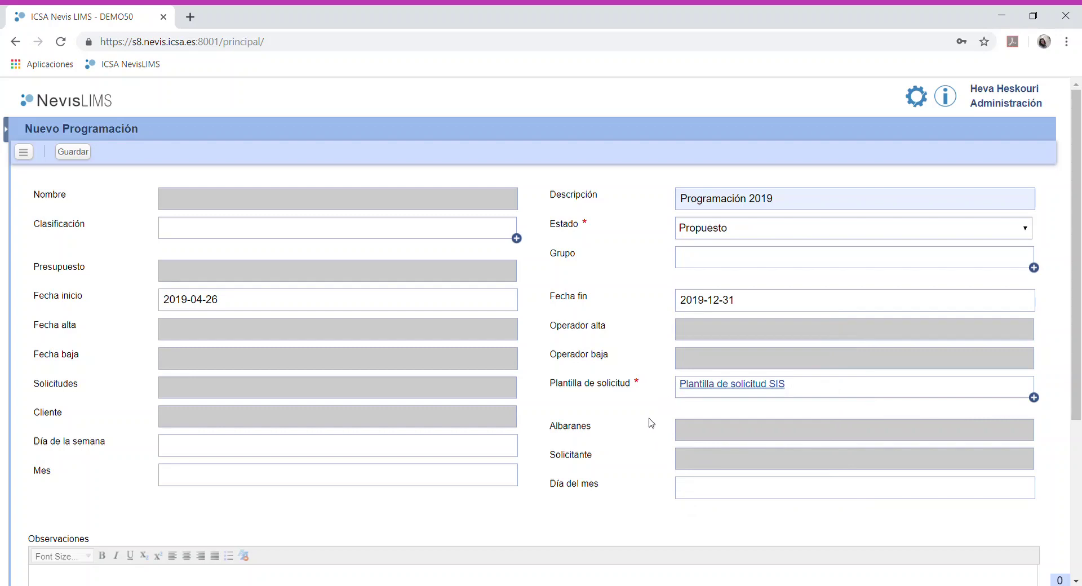
# - Open the request template selection and confirm "Plantilla de solicitud SIS" as the choice
pyautogui.moveTo(636, 383); pyautogui.dragTo(645, 385)
pyautogui.click(1033, 397)
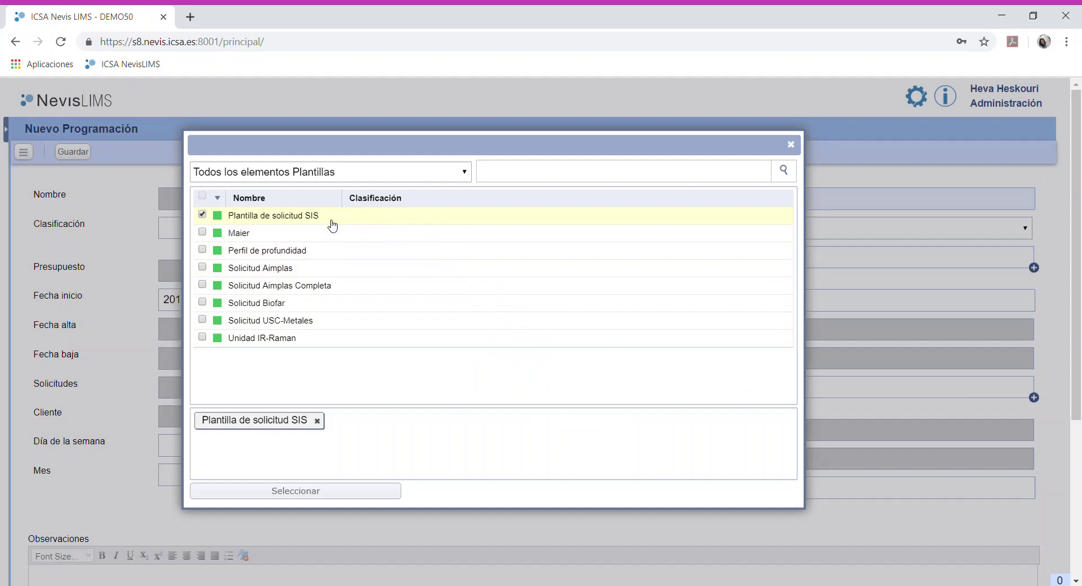
pyautogui.click(332, 492)
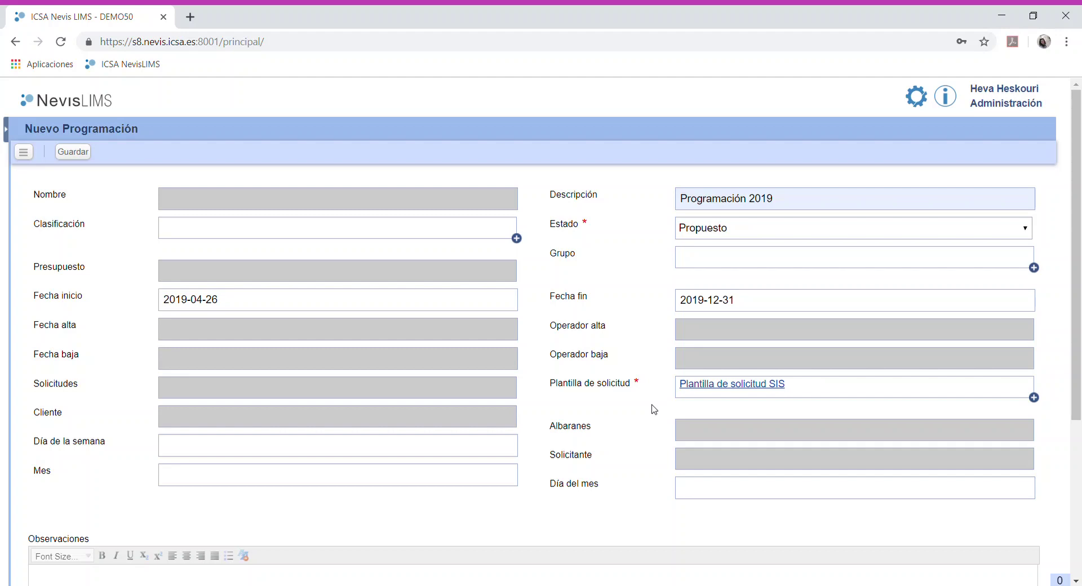
# - Add the sample templates "Agua captación. Análisis completo según RD 140/2003" and "Agua de ósmosis. Análisis anual" to the Muestras section
pyautogui.scroll(-3, 654, 410)
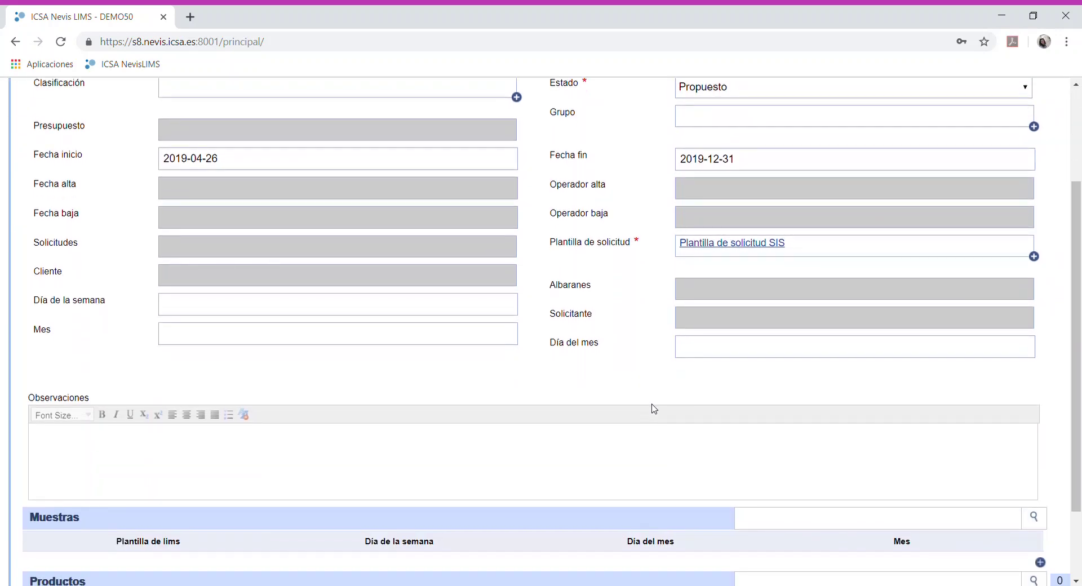
pyautogui.scroll(-1, 655, 408)
pyautogui.scroll(-1, 248, 450)
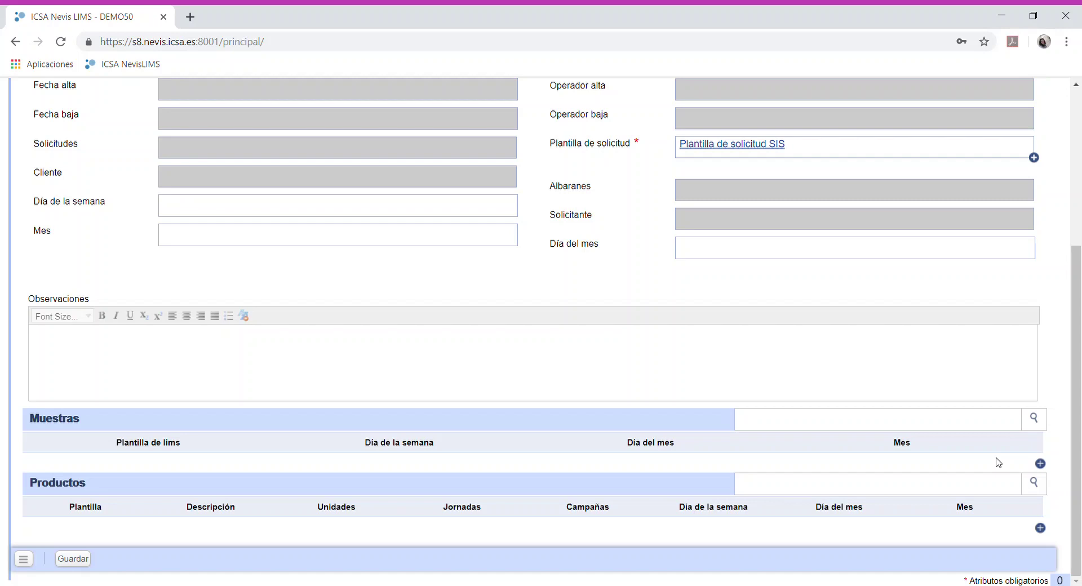
pyautogui.click(1040, 465)
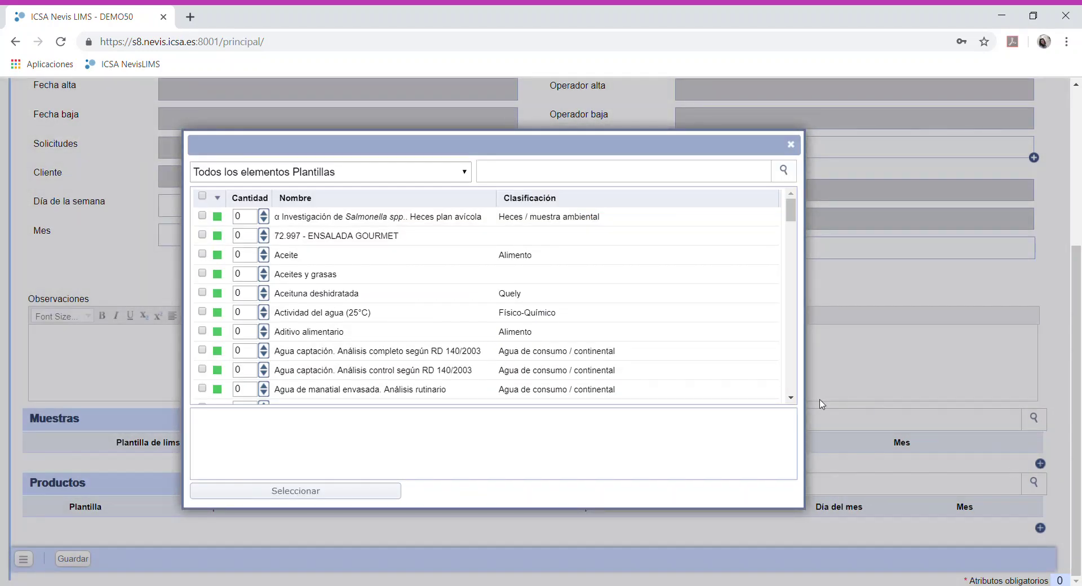
pyautogui.click(438, 354)
pyautogui.scroll(-3, 403, 361)
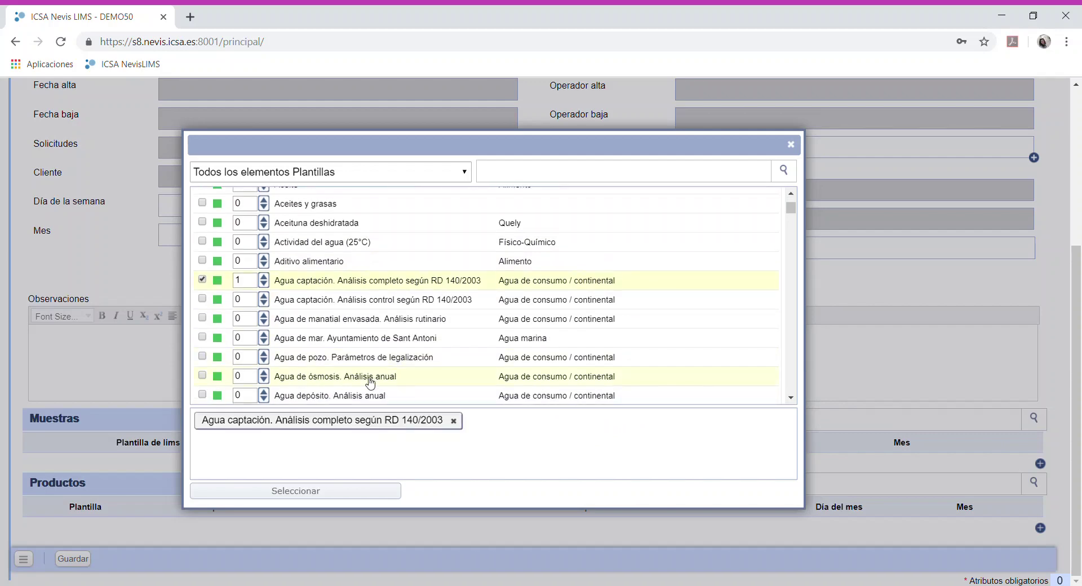
pyautogui.click(370, 383)
pyautogui.click(394, 489)
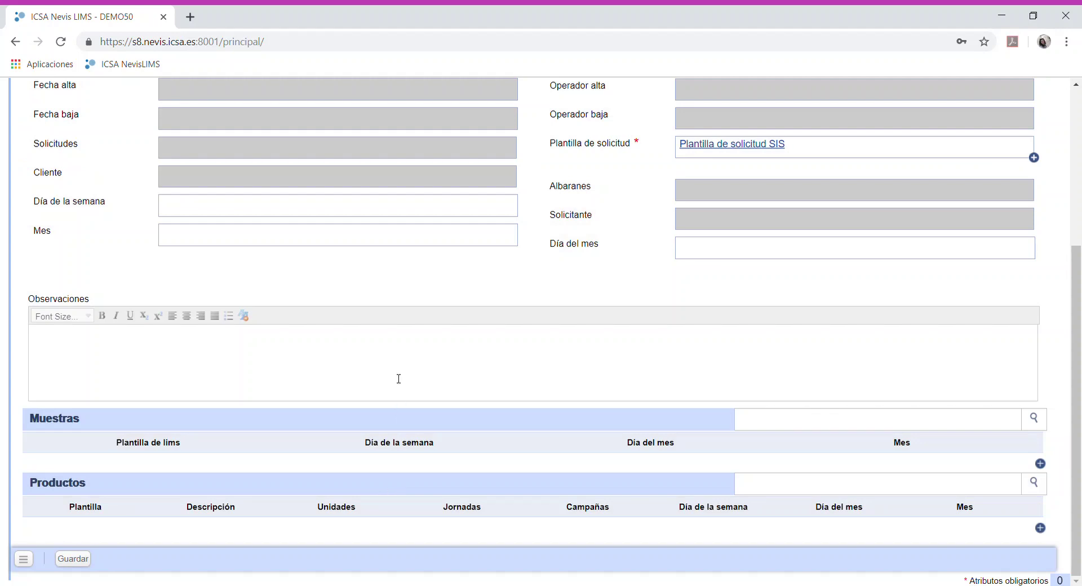
# - Fill Observaciones with the "Programaciones:" notes explaining the weekday, day-of-month and month codes, including two examples, and end with a blank line
pyautogui.write('Programaciones:  Día de la semana: si se requiere que la muestra se genere un día de la semana concreto indicar con números separado por comas y sin espacios si aplica. --> 1 =  Lunes, 2 = Martes, 3 = Miércoles, 4 = Jueves, 5 = Viernes, 6 = Sábado y 7 = Domingo  Día del mes: si se requiere que la muestra se genere un día del mes concreto, indicar con números del 1 al 30, si aplica. --> Indicar con números el día o días, 1, 25 --> Indicar rango de la semana: 1-7, 8-15, 16-21, 22-30.  Mes: Si aplica, indicar el mes o meses con números del 1 al 12 separado por comas y sin espacios. --> 1 = Enero, 2 = Febrero, 3 = Marzo, 4 = Abril, 5 = Mayo, 6 = Junio, 7 = Julio, 8 = Agosto, 9 = Septiembre, 10 = Octubre, 11 = Noviembre y 12 = Diciembre  Ejemplo: - indica que solo los jueves y viernes de cualquier día del mes de mayo se generará 1 muestra de la plantilla de "Agua depósito. Análisis completo según RD 140/2003" - Indicar indica que cualquier día de la semana, entre el 1 al 15 de los meses mayo, junio y julio se generará 1 muestra de agua de ósmosis')
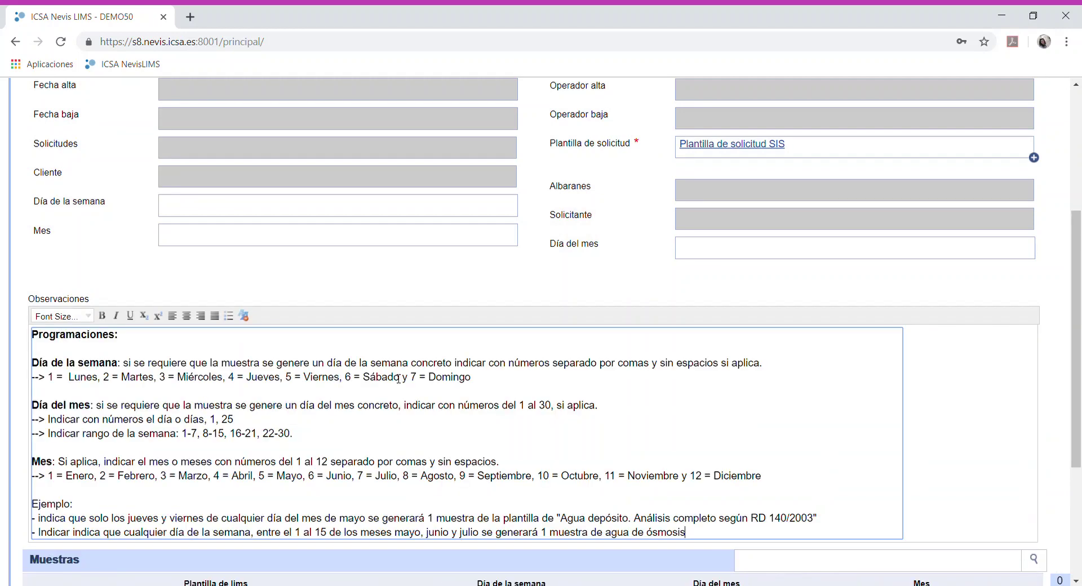
pyautogui.scroll(-3, 398, 378)
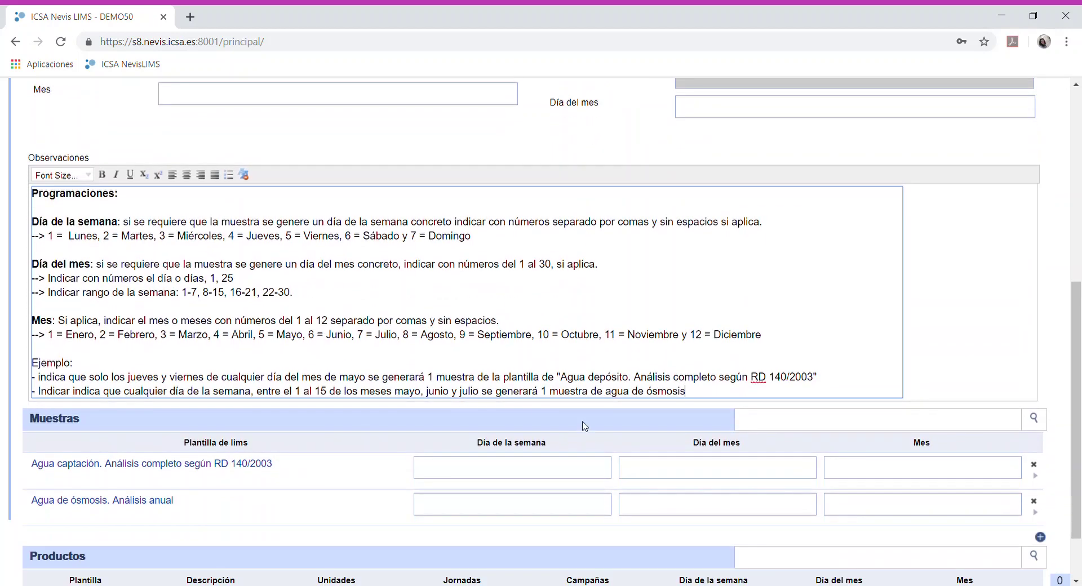
pyautogui.press('Return')
pyautogui.scroll(-2, 733, 405)
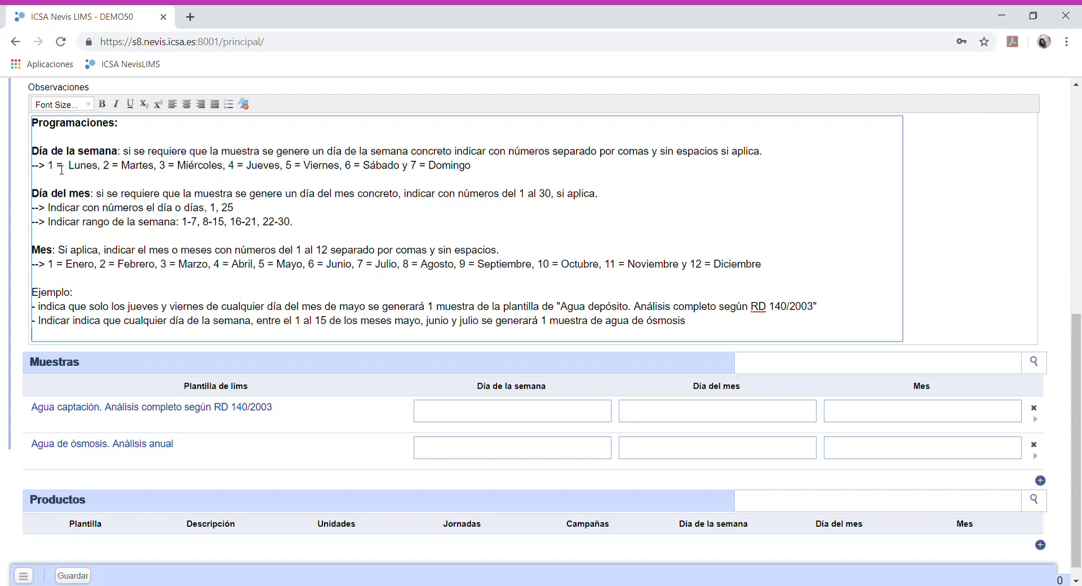
# - Following the first example in the notes, set Día de la semana to 4,5 for the Agua captación sample
pyautogui.moveTo(50, 171); pyautogui.dragTo(478, 174)
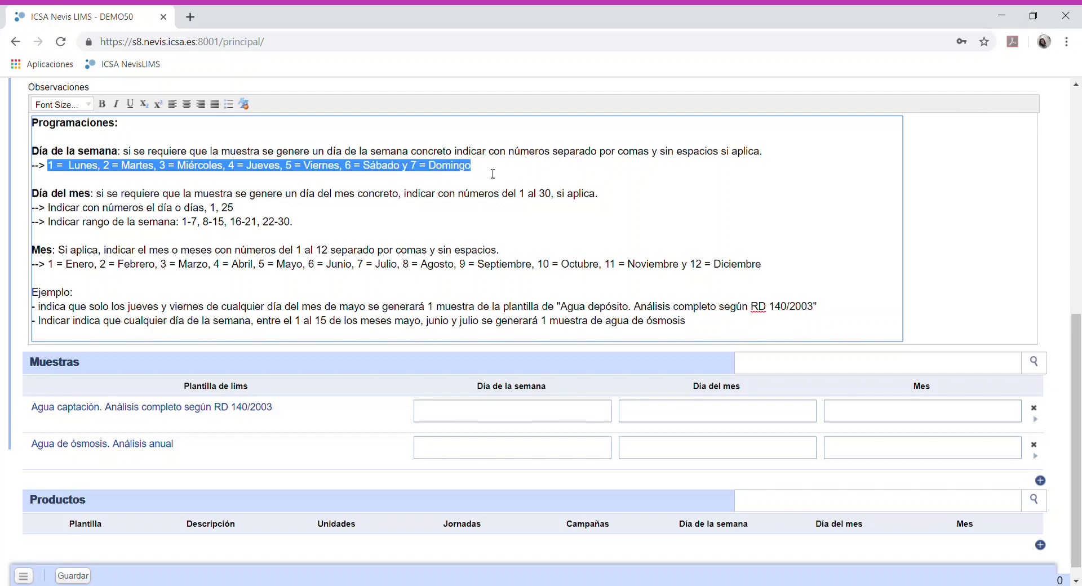
pyautogui.click(492, 174)
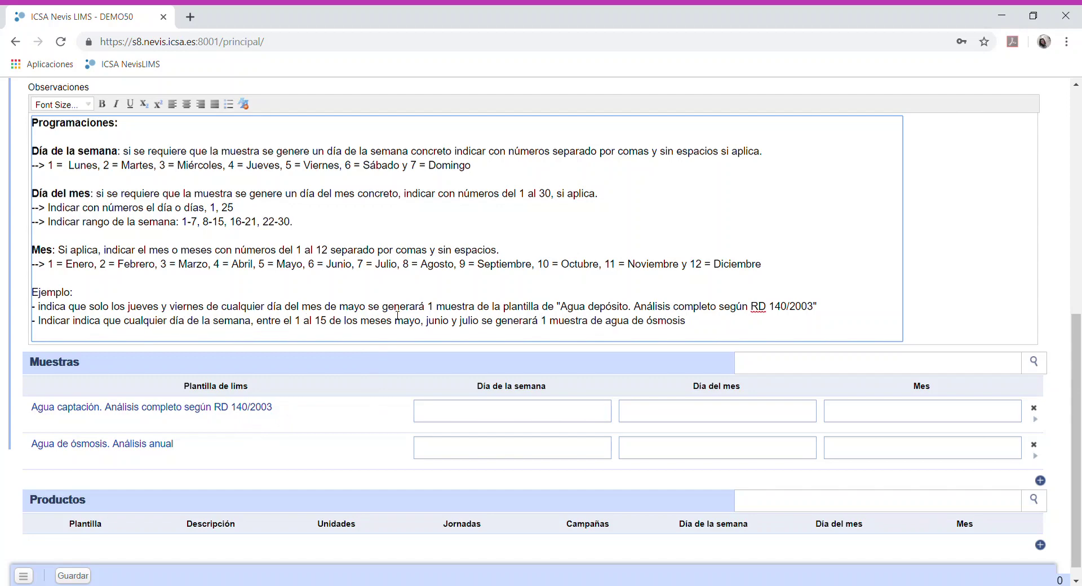
pyautogui.moveTo(427, 307); pyautogui.dragTo(843, 308)
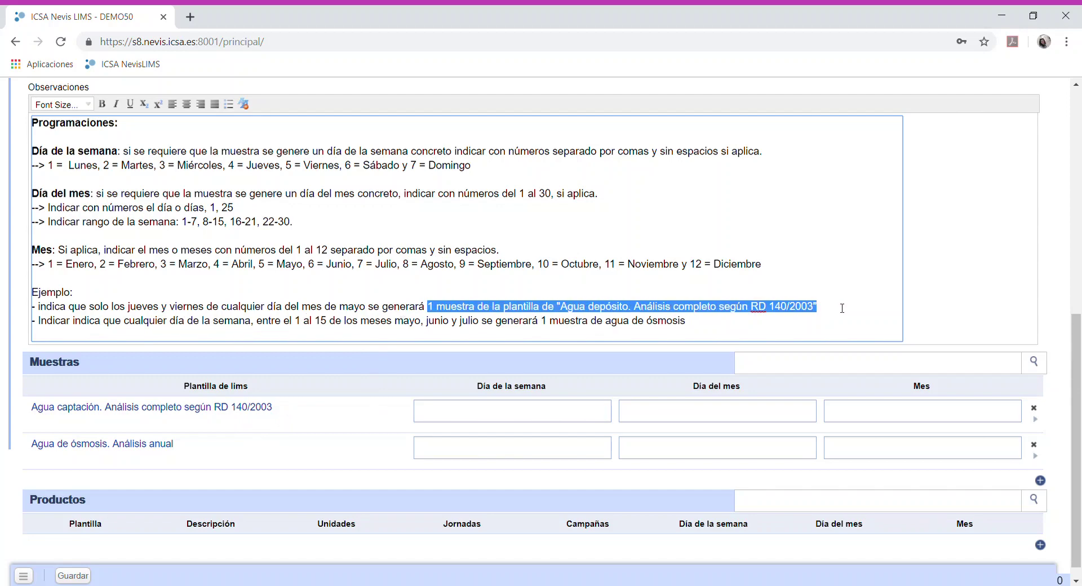
pyautogui.click(244, 307)
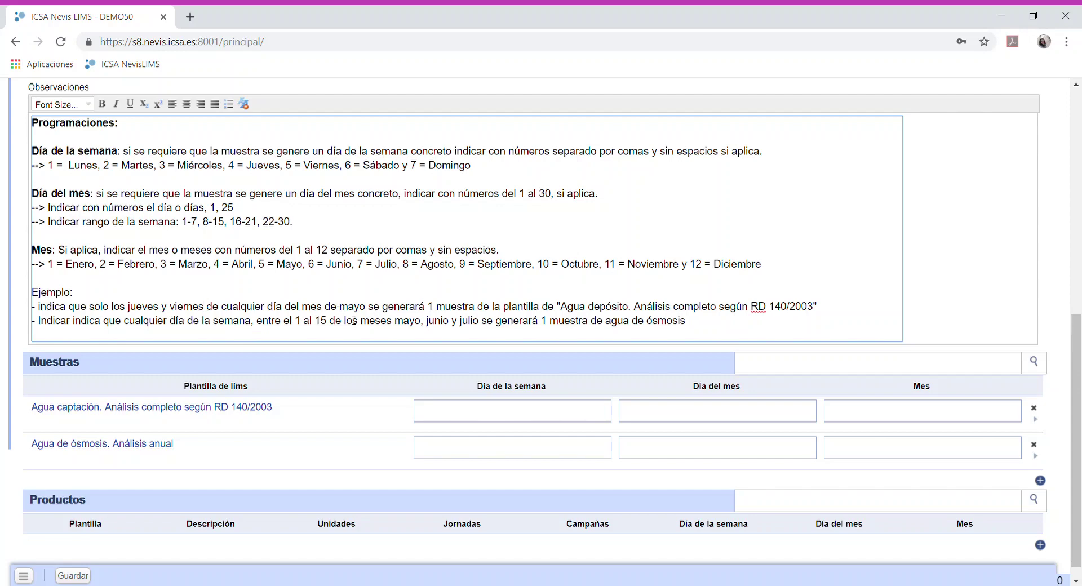
pyautogui.doubleClick(140, 309)
pyautogui.click(450, 416)
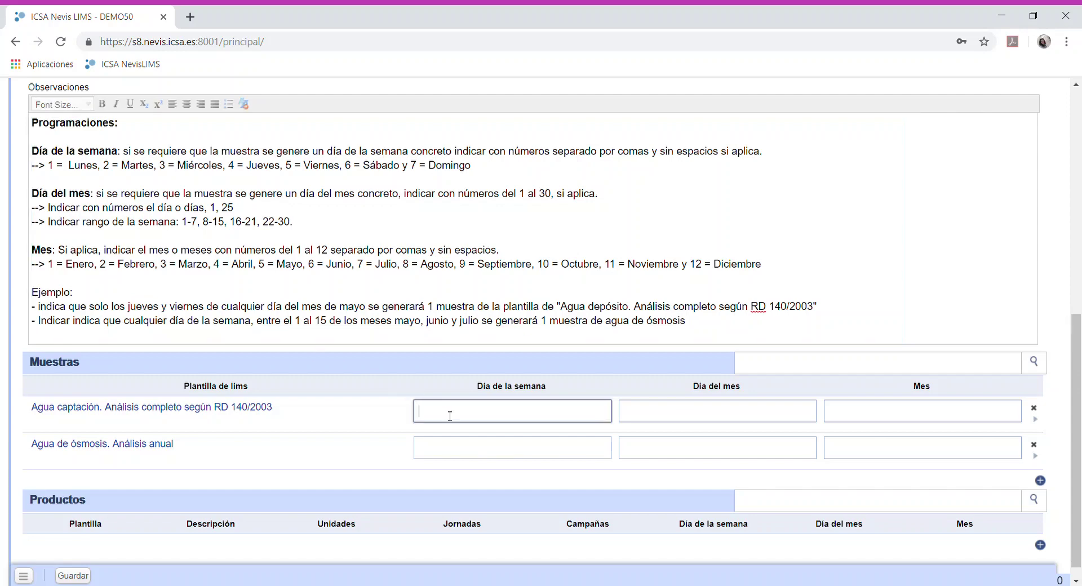
pyautogui.write('4,5')
# - Leave Día del mes empty and set Mes to 5 for the Agua captación sample, as the first example describes
pyautogui.moveTo(221, 307); pyautogui.dragTo(306, 310)
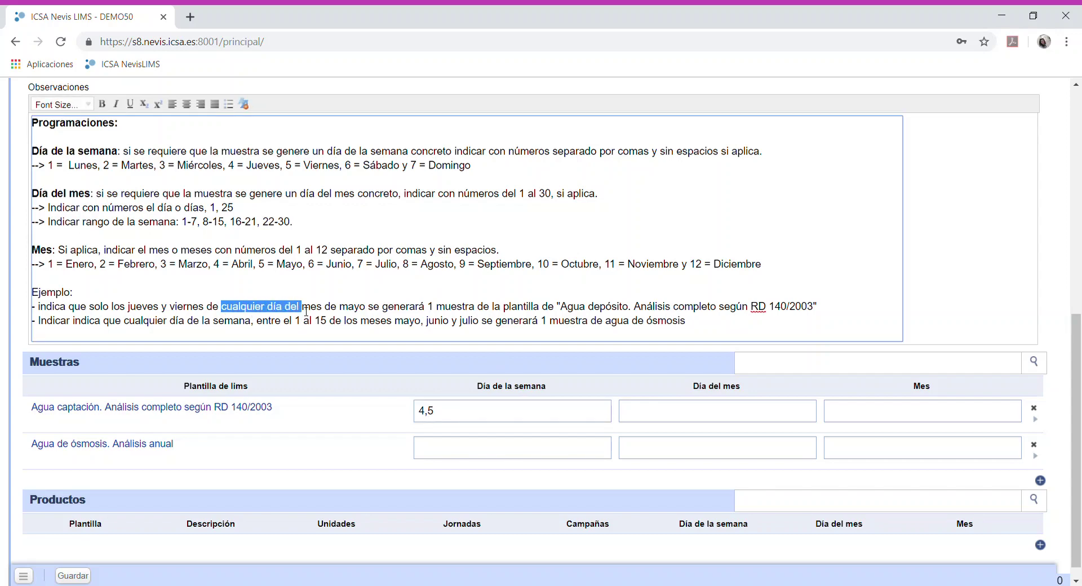
pyautogui.click(718, 414)
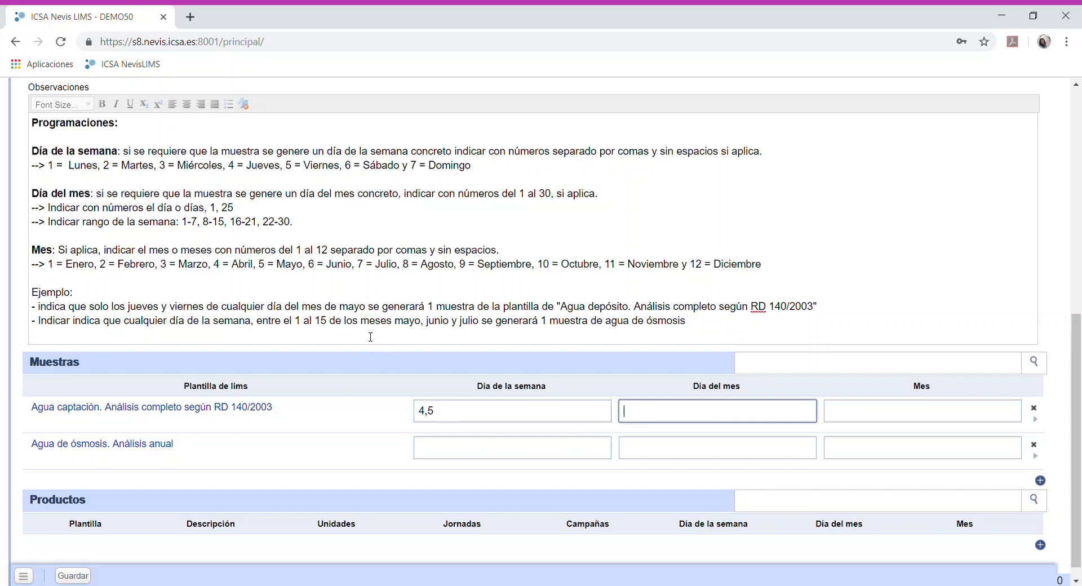
pyautogui.doubleClick(353, 306)
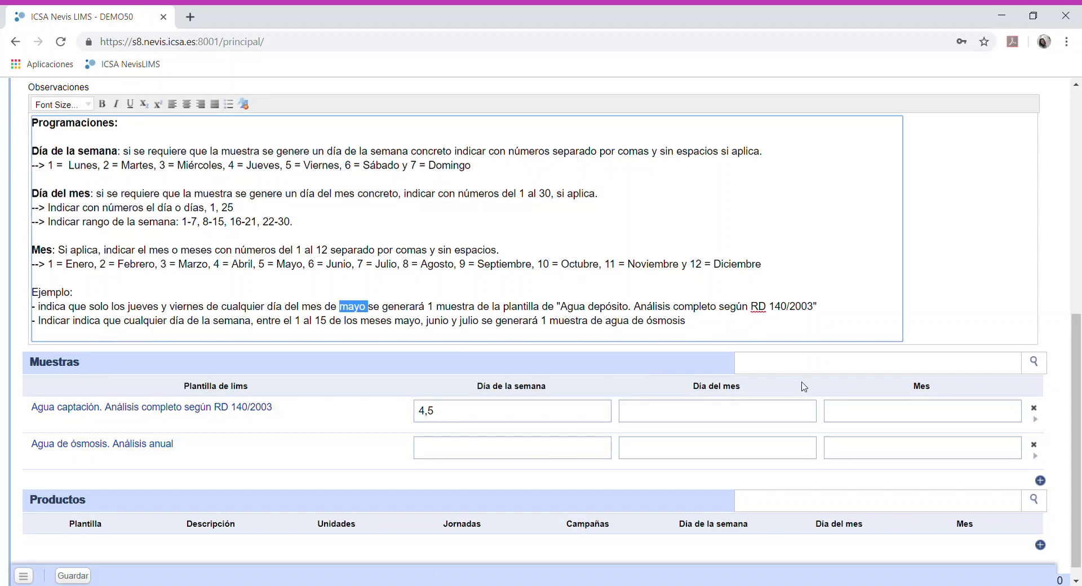
pyautogui.click(863, 416)
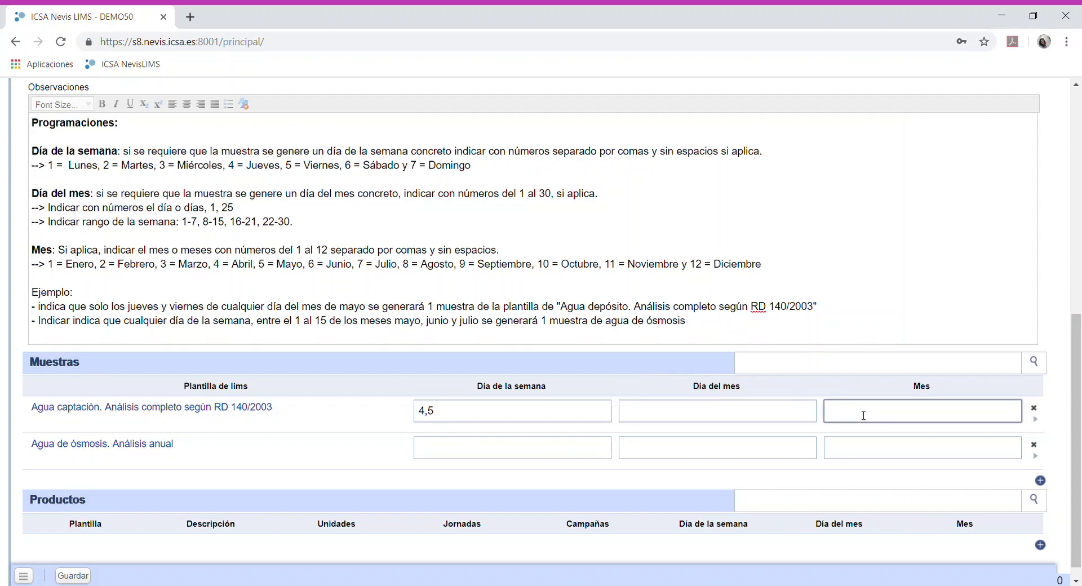
pyautogui.write('5')
# - Following the second example, leave Día de la semana empty and set Día del mes to 1-15 for the Agua de ósmosis sample
pyautogui.moveTo(178, 324); pyautogui.dragTo(339, 324)
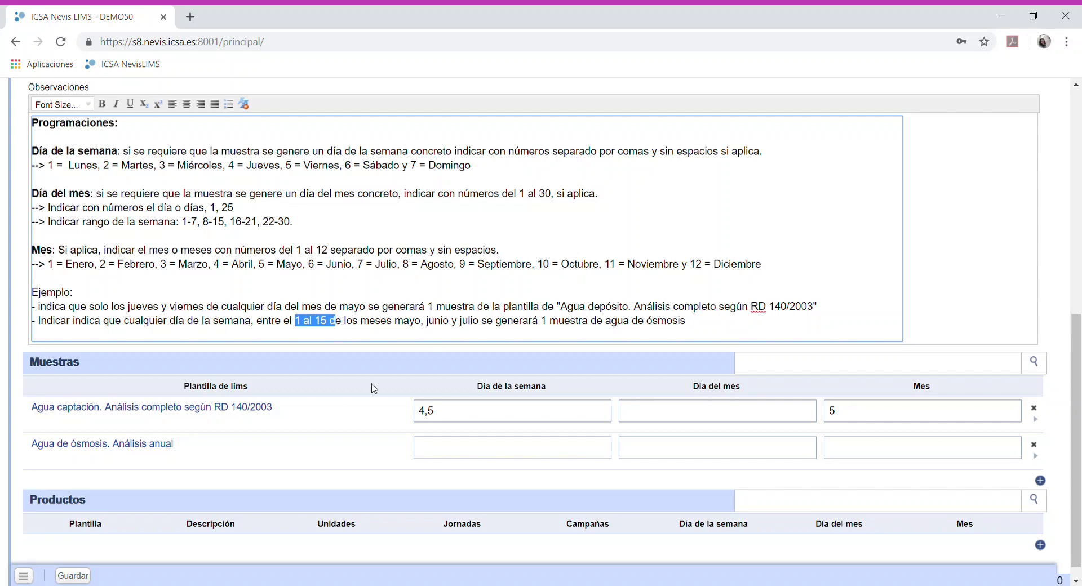
pyautogui.click(445, 328)
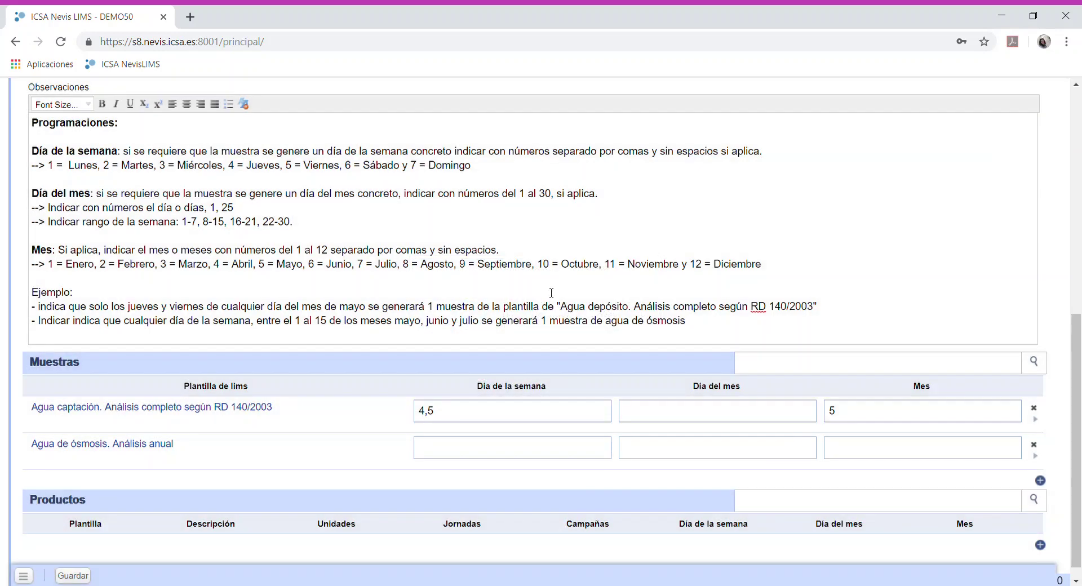
pyautogui.click(535, 456)
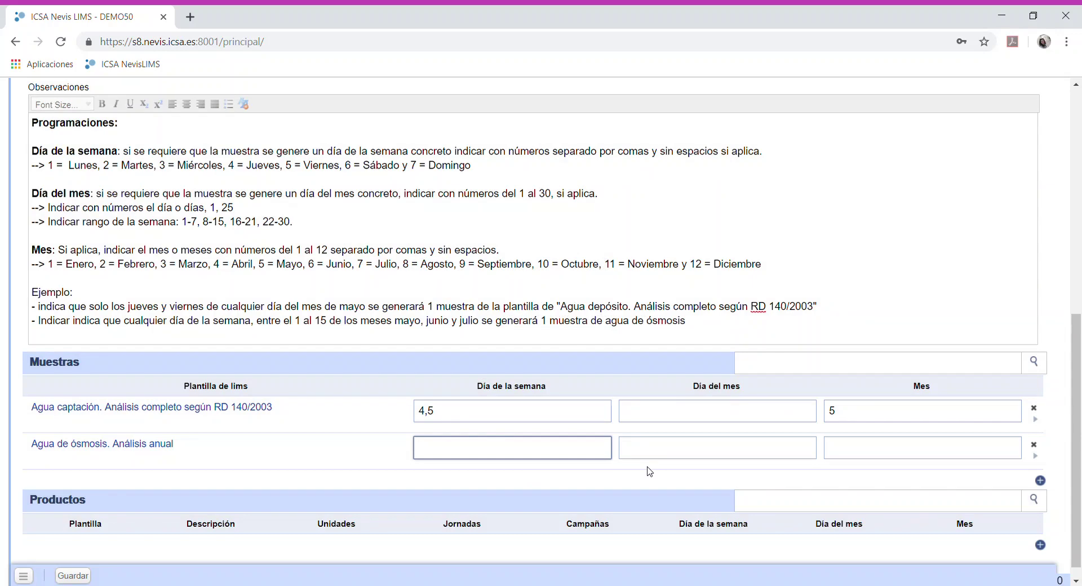
pyautogui.click(686, 458)
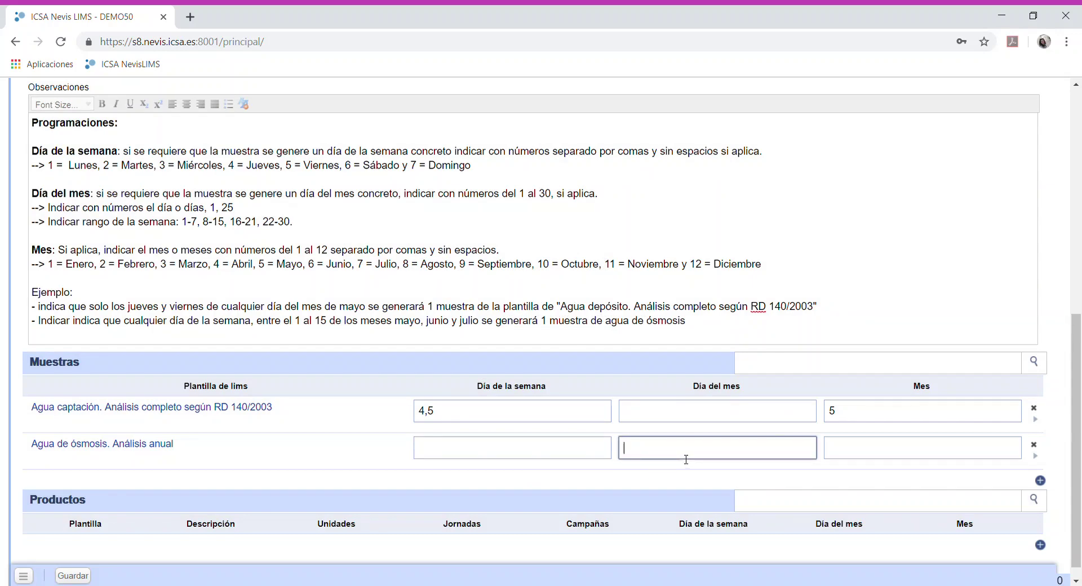
pyautogui.write('1,2,3')
pyautogui.press('BackSpace')
pyautogui.press('BackSpace')
pyautogui.press('BackSpace')
pyautogui.press('BackSpace')
pyautogui.write('-15')
# - Set Mes to 5,6,7 for the Agua de ósmosis sample and save the new schedule
pyautogui.click(925, 457)
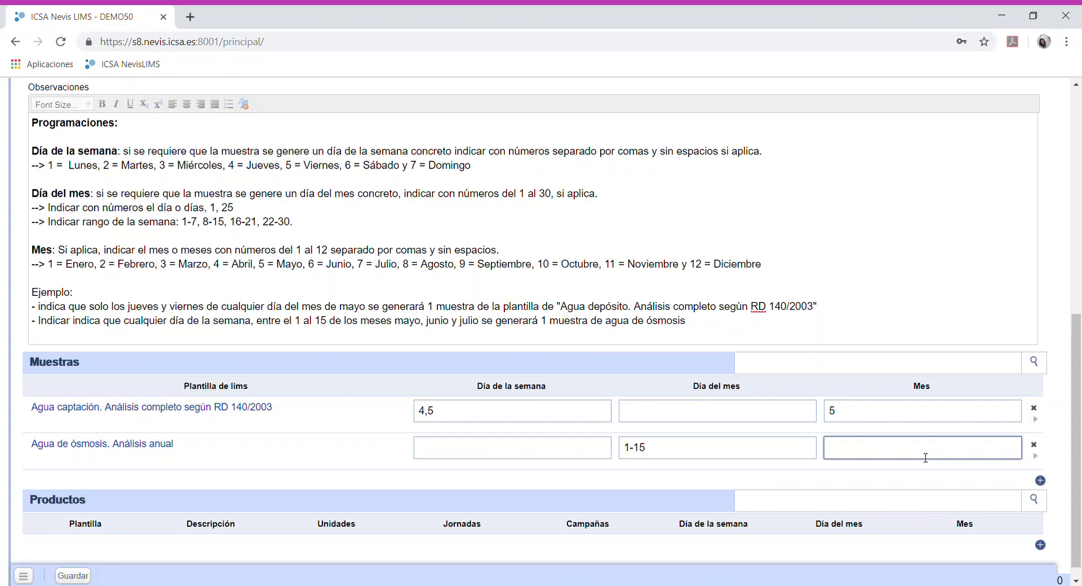
pyautogui.write('5,6,7')
pyautogui.scroll(8, 925, 458)
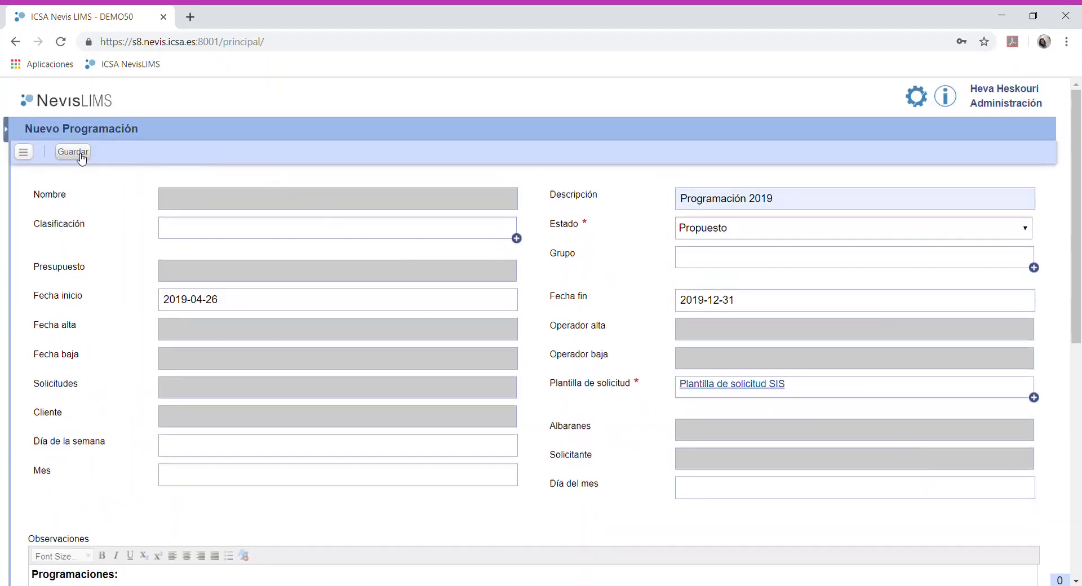
pyautogui.click(74, 152)
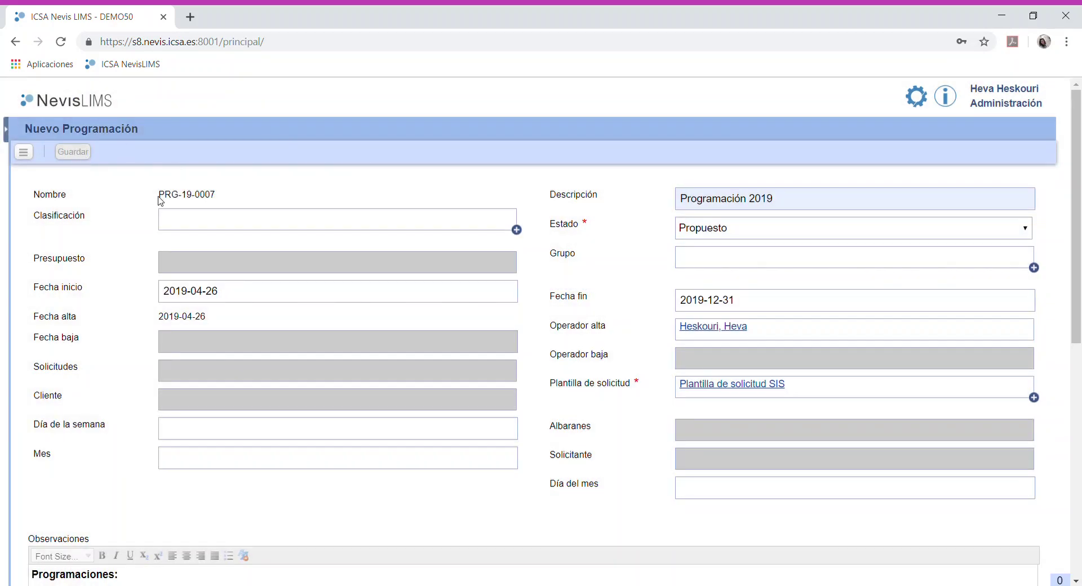
# - Review the saved schedule's name, general data, notes and sample settings, and return to the Programaciones list
pyautogui.moveTo(158, 195); pyautogui.dragTo(242, 200)
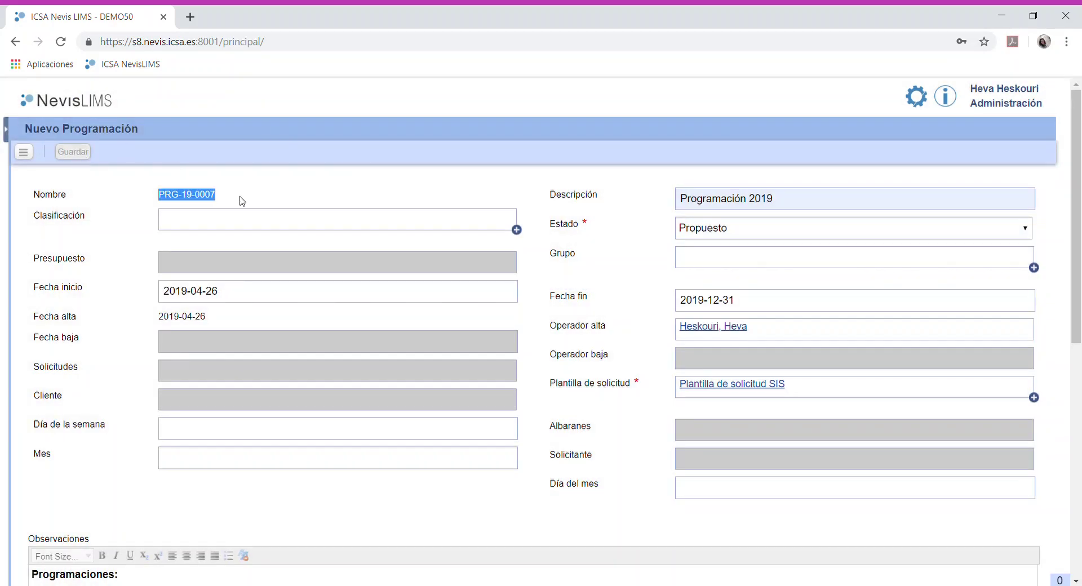
pyautogui.click(186, 199)
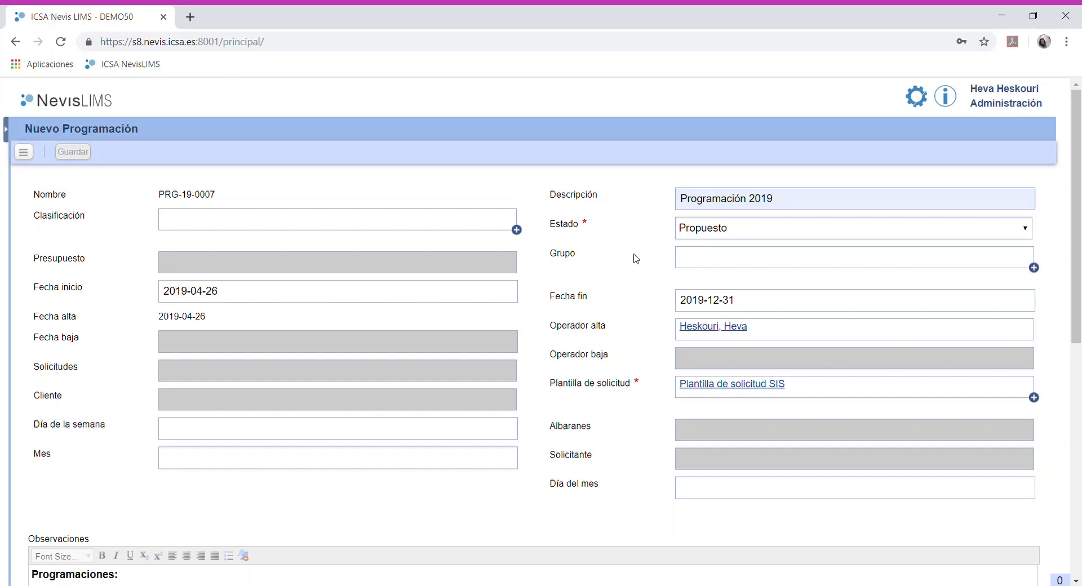
pyautogui.scroll(-3, 630, 268)
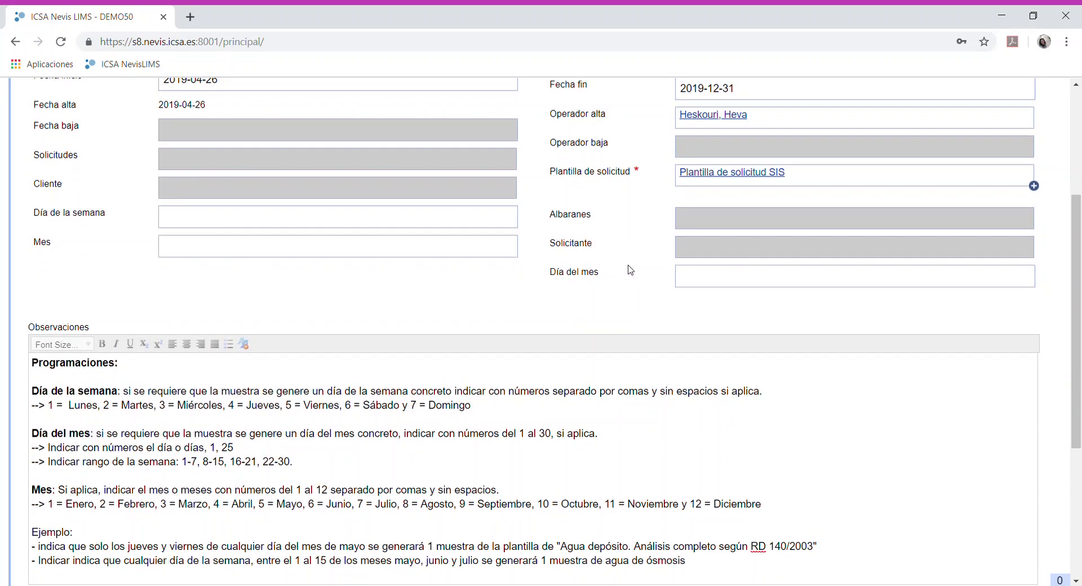
pyautogui.scroll(-4, 629, 270)
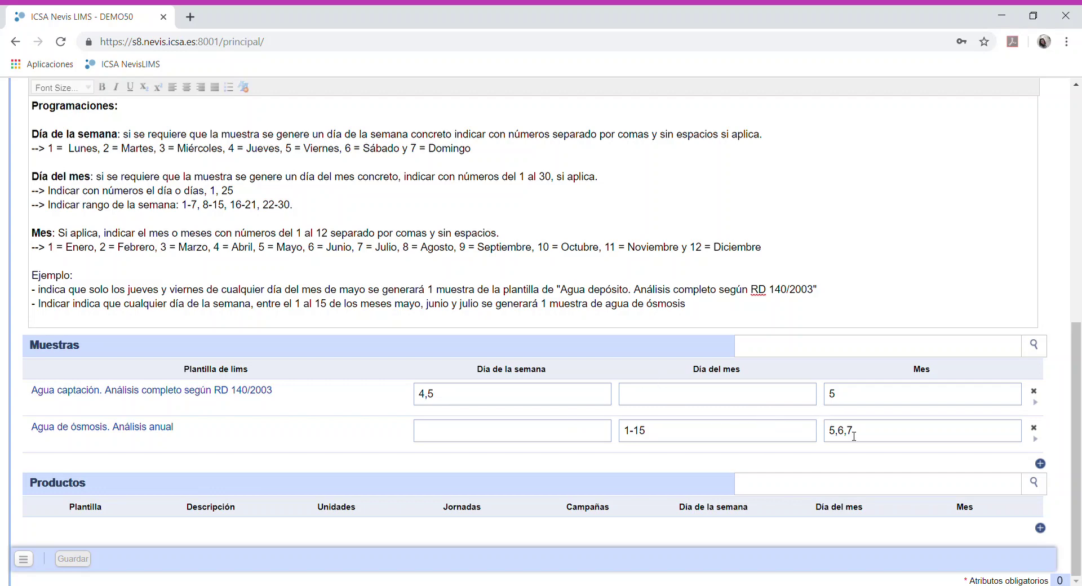
pyautogui.scroll(6, 854, 436)
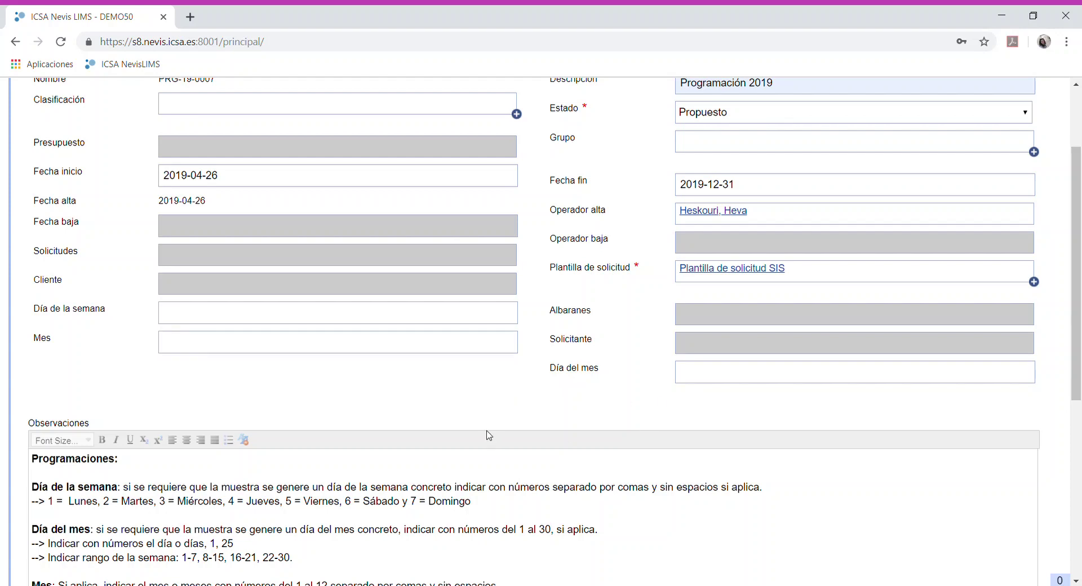
pyautogui.scroll(2, 488, 435)
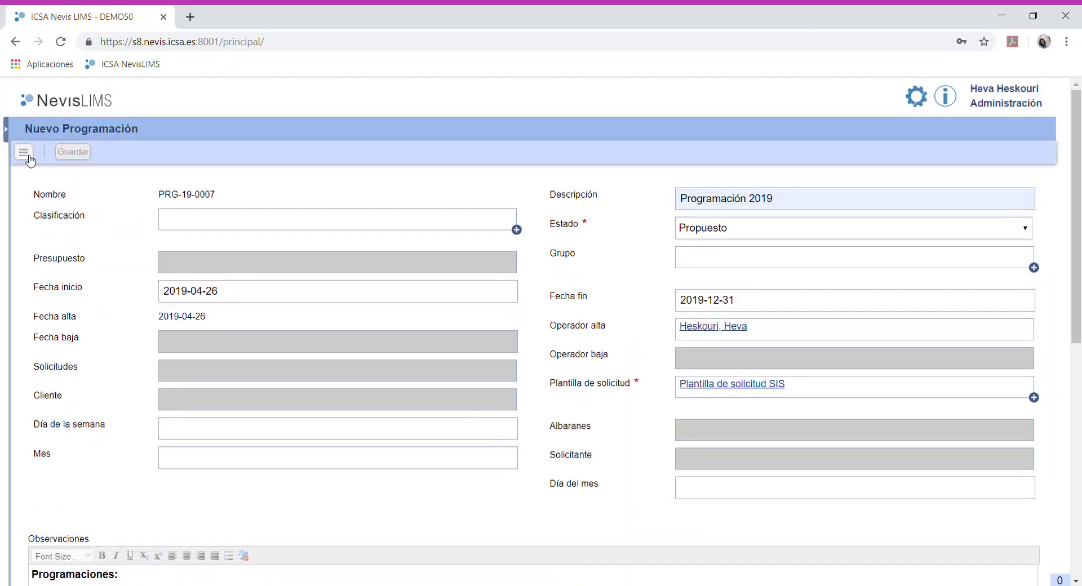
pyautogui.click(24, 153)
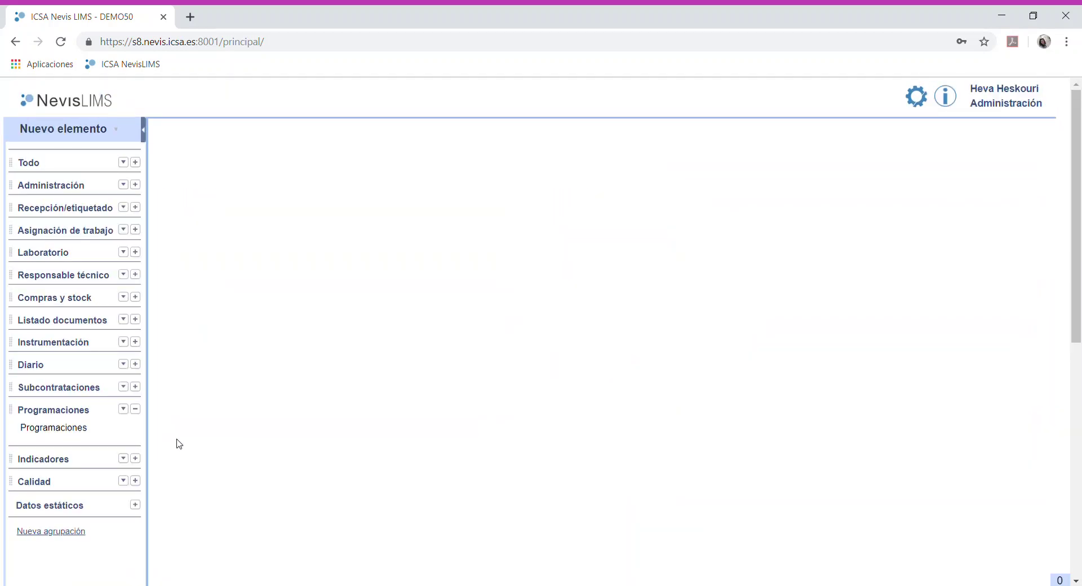
pyautogui.click(66, 434)
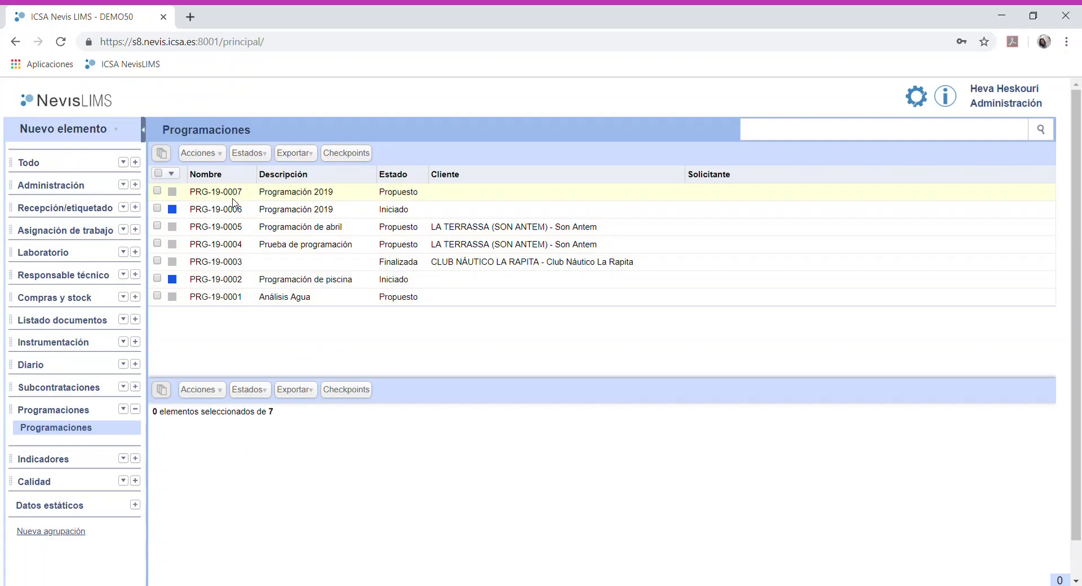
# - Change the state of schedule PRG-19-0007 to Iniciado, confirm the change, and run Ejecutar programación on it
pyautogui.click(405, 198)
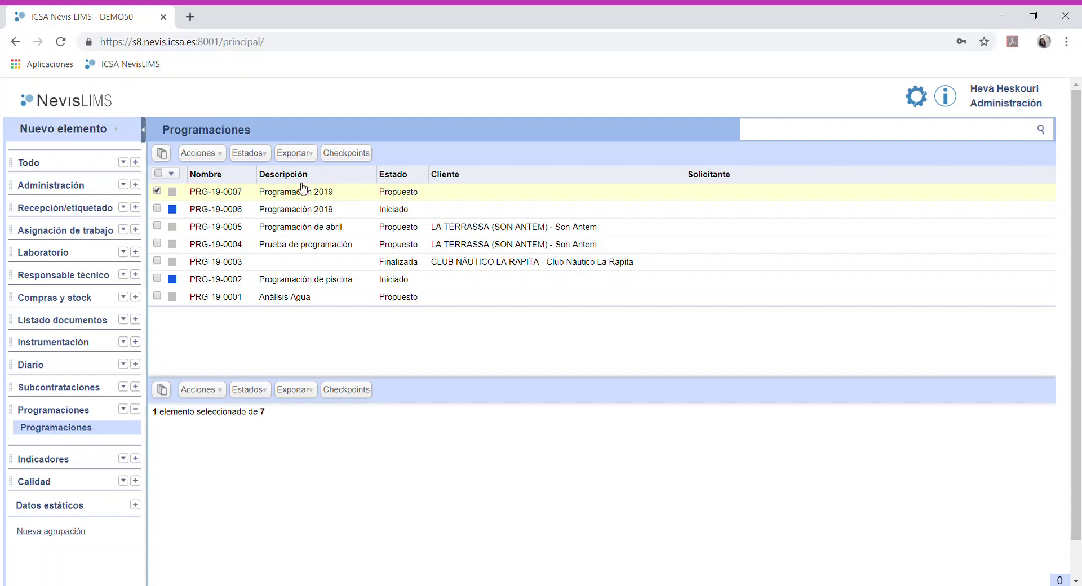
pyautogui.click(248, 152)
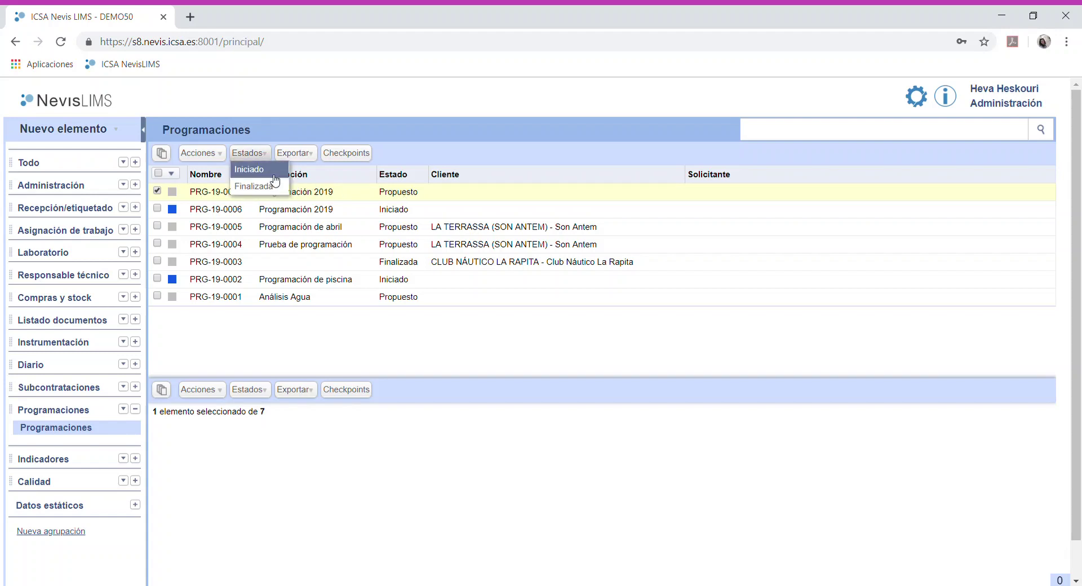
pyautogui.click(275, 176)
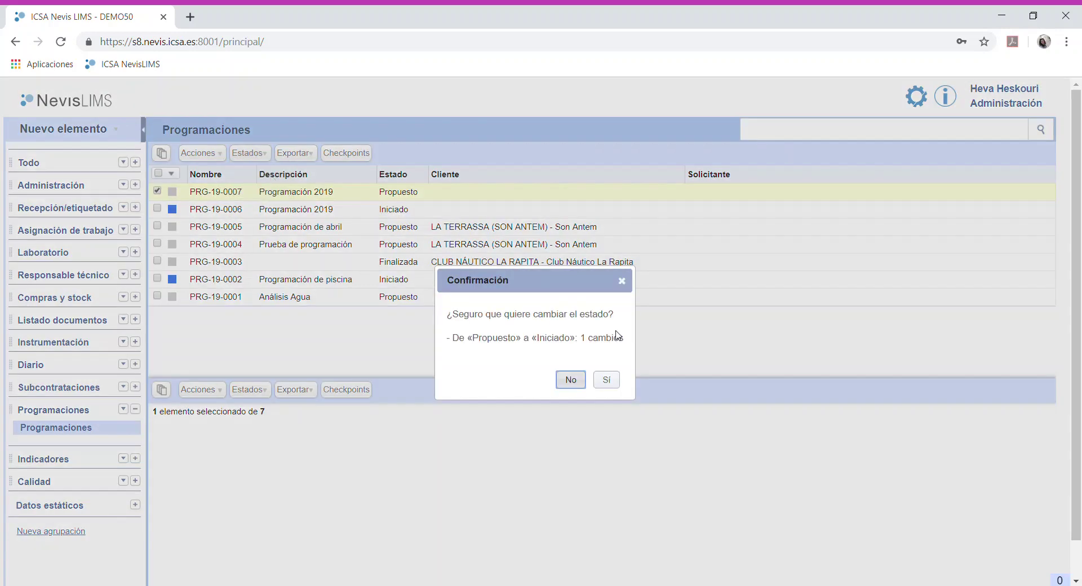
pyautogui.click(610, 383)
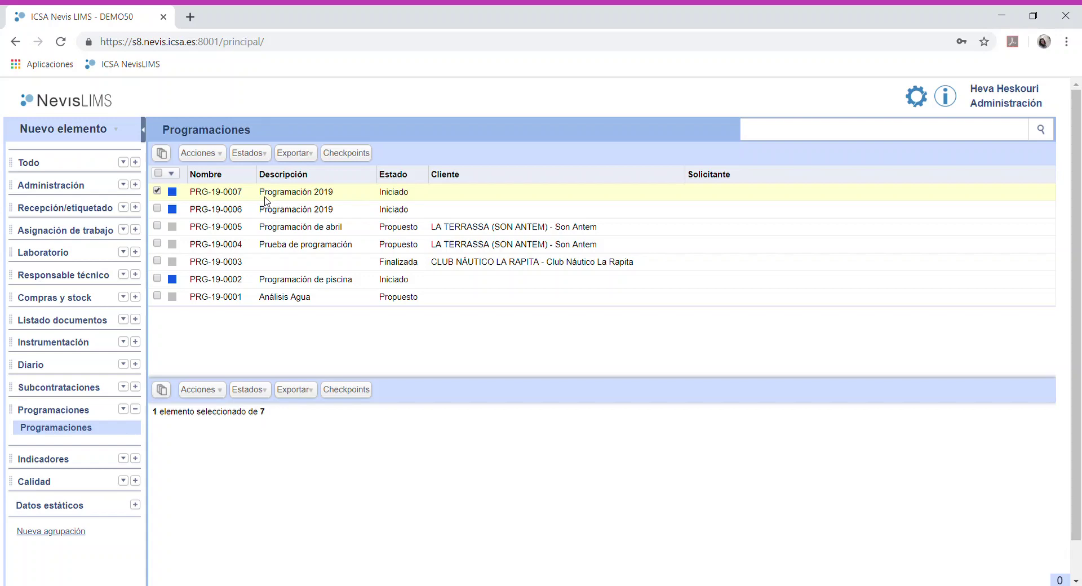
pyautogui.click(199, 152)
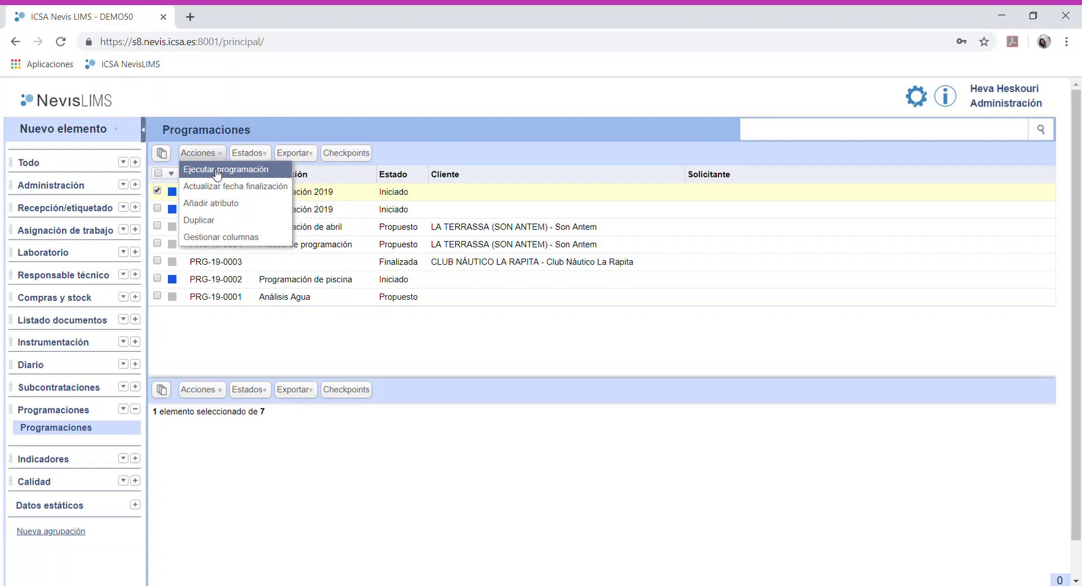
pyautogui.click(217, 174)
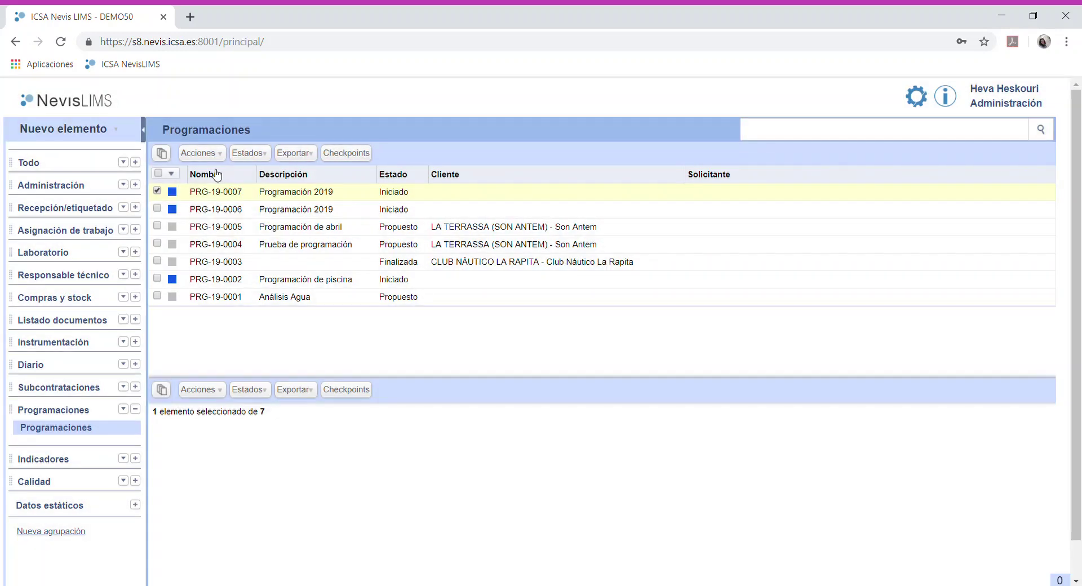
# - Open schedule PRG-19-0007 to check its sample day and month settings, and return to the Programaciones list
pyautogui.click(162, 154)
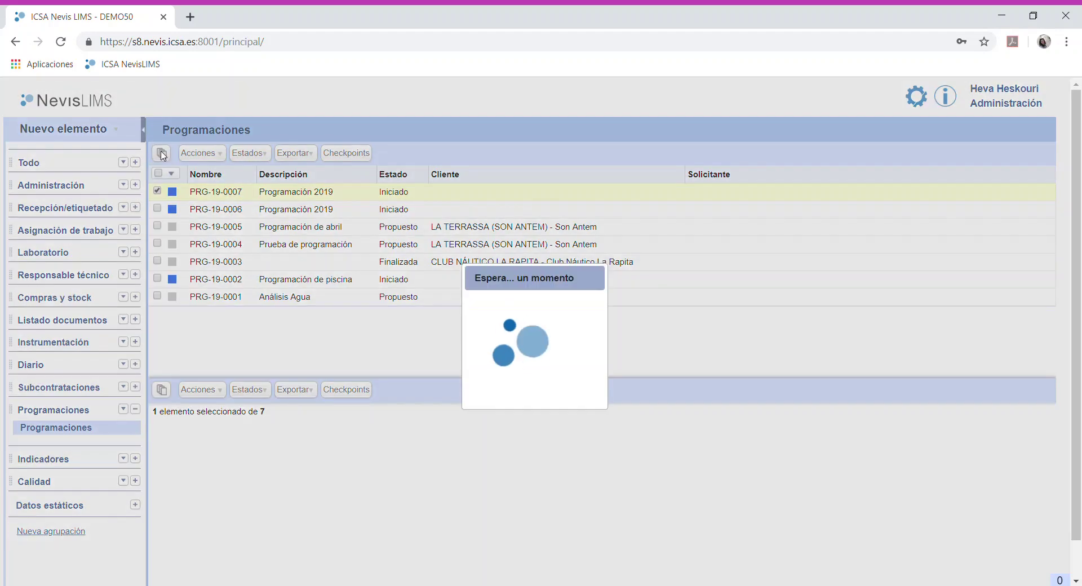
pyautogui.scroll(-8, 360, 355)
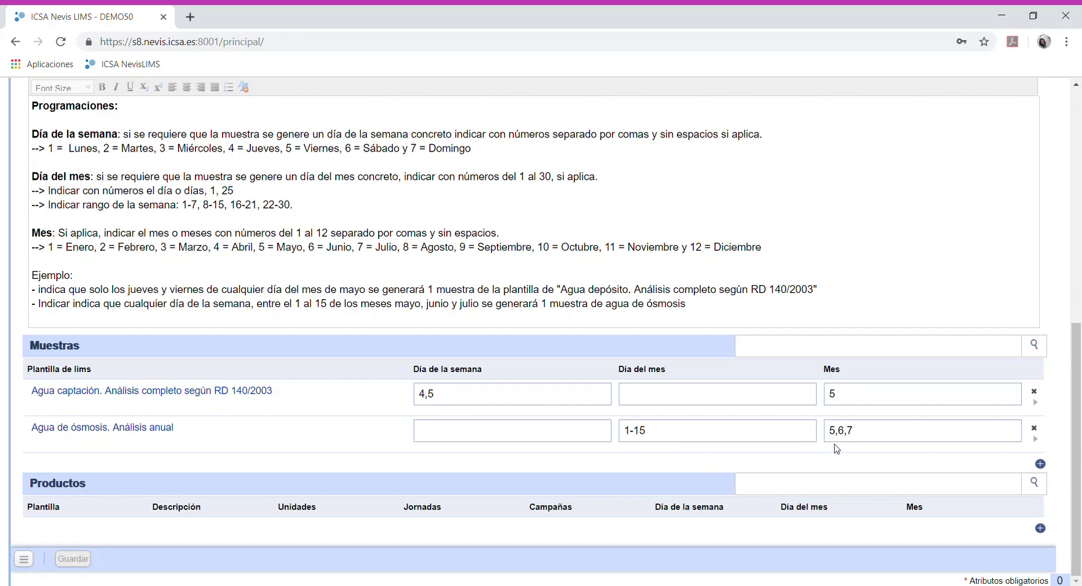
pyautogui.scroll(8, 834, 451)
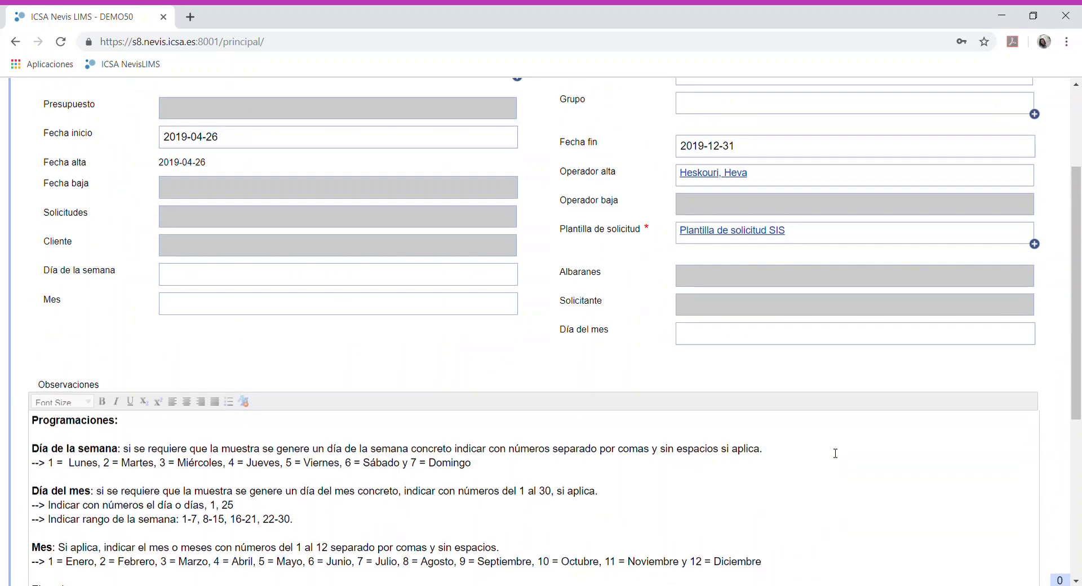
pyautogui.click(23, 154)
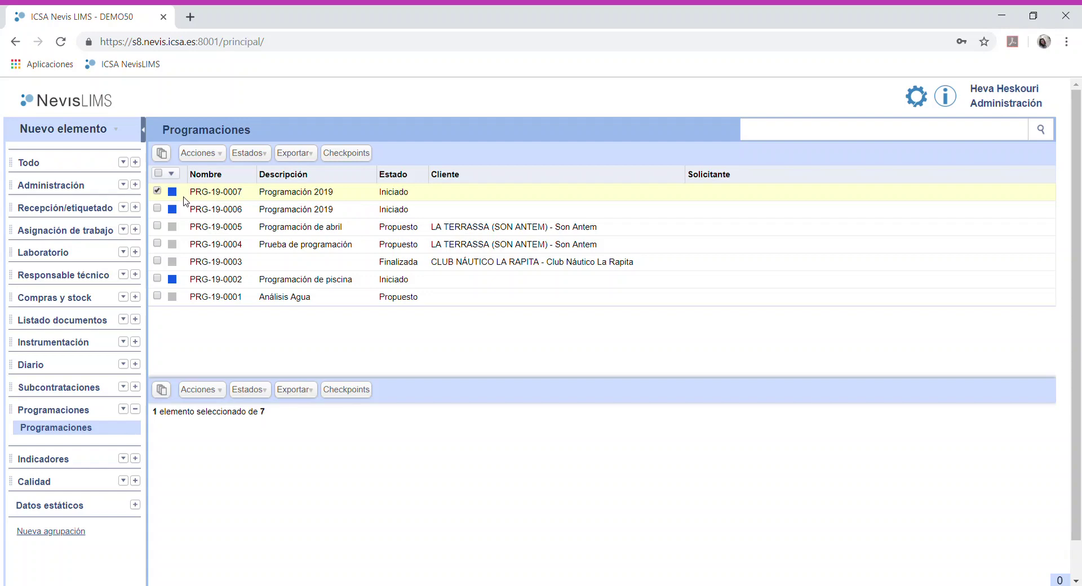
# - Open the budget "Presupuesto prueba" from Todos los presupuestos and examine the periodicity and quantity of its Muestras lines
pyautogui.click(135, 162)
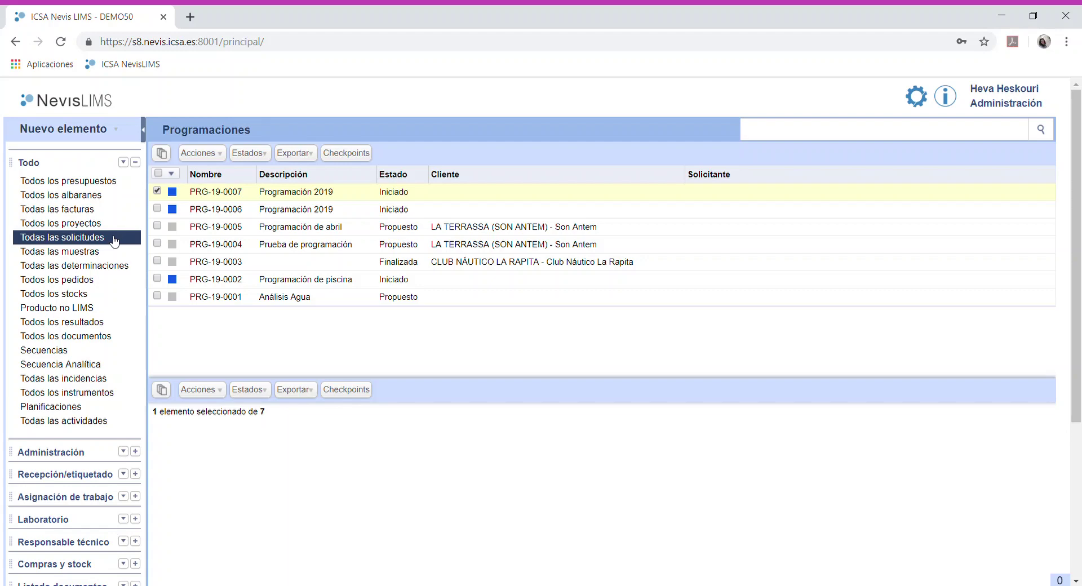
pyautogui.click(135, 162)
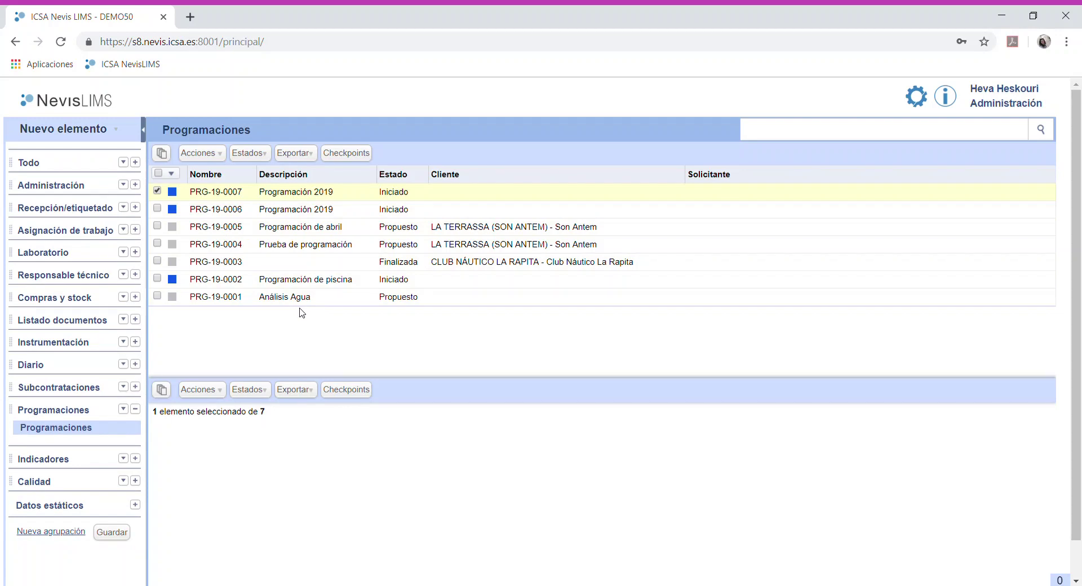
pyautogui.click(135, 163)
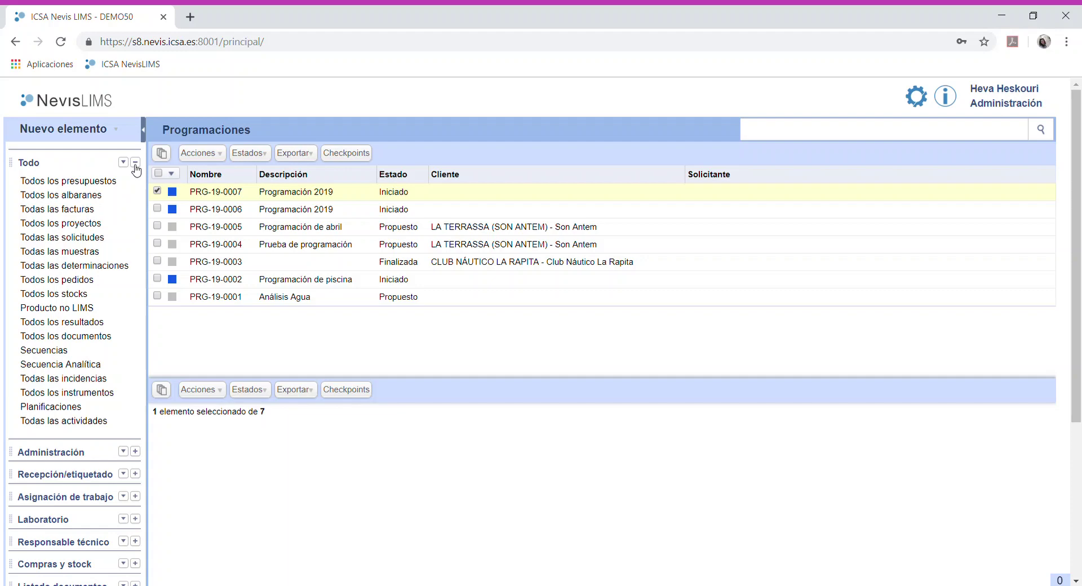
pyautogui.click(110, 184)
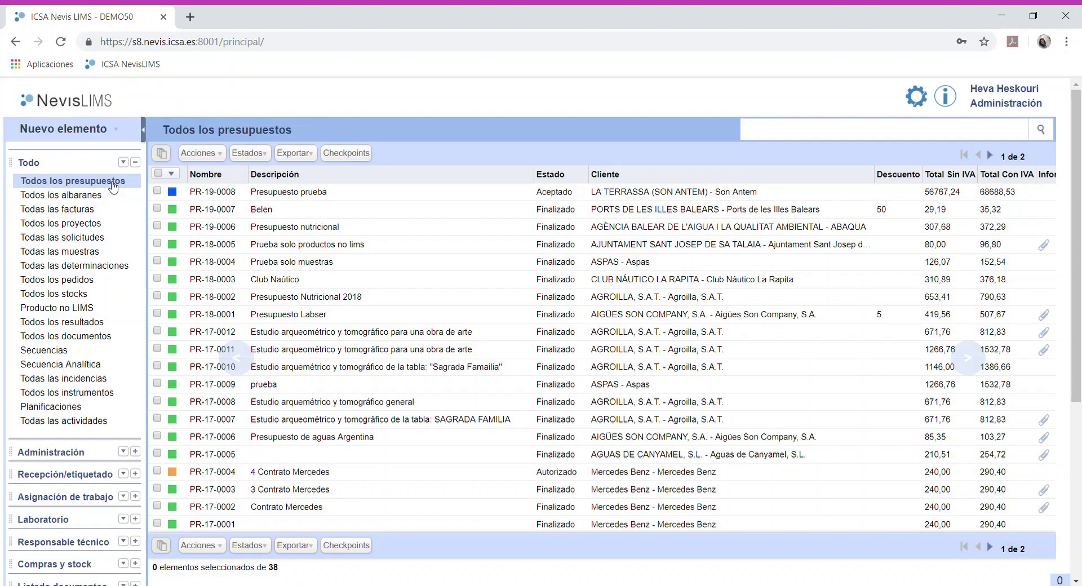
pyautogui.click(233, 193)
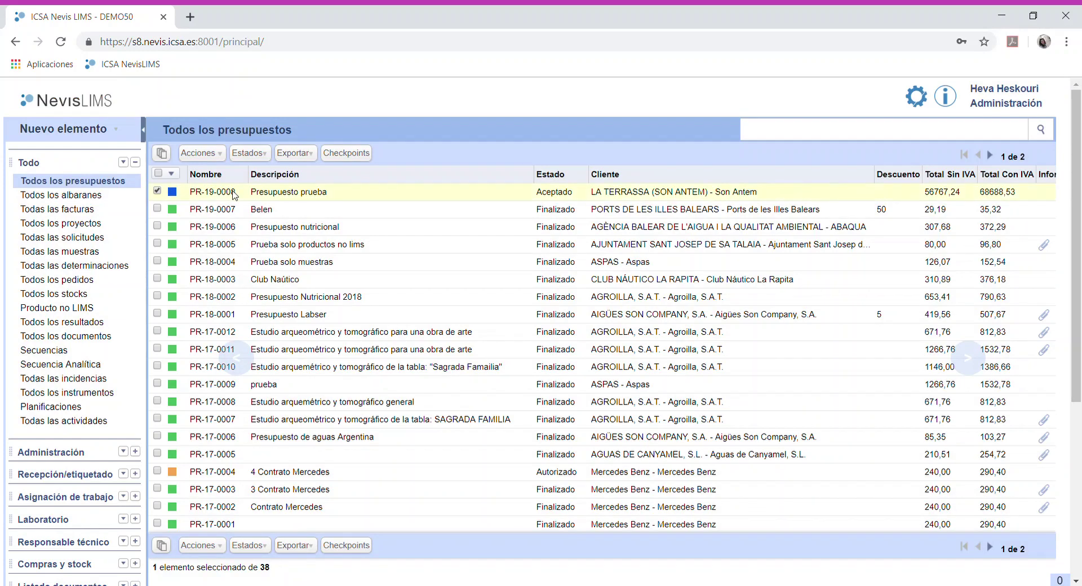
pyautogui.click(162, 152)
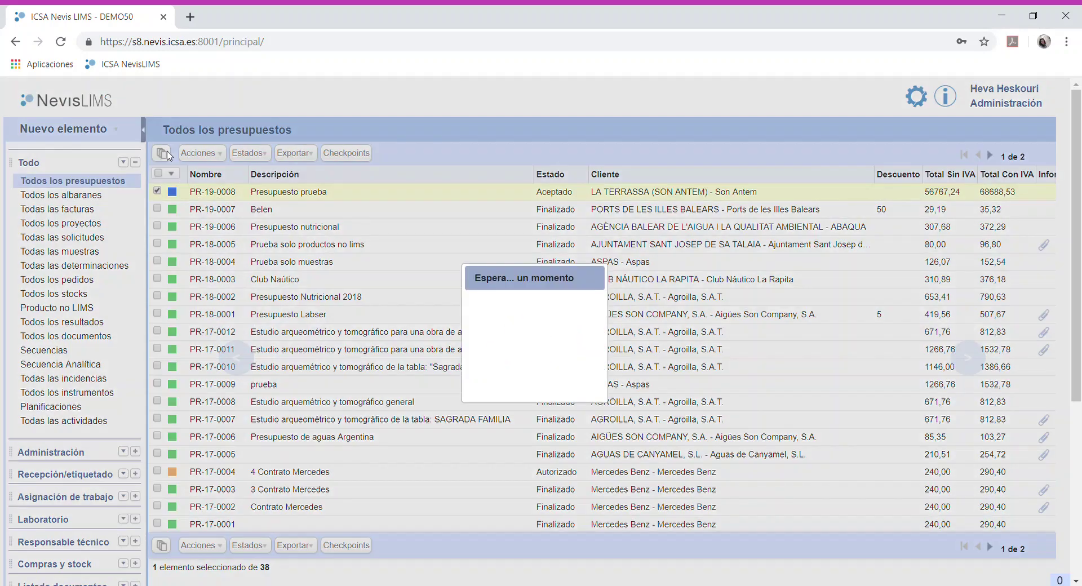
pyautogui.scroll(-12, 457, 322)
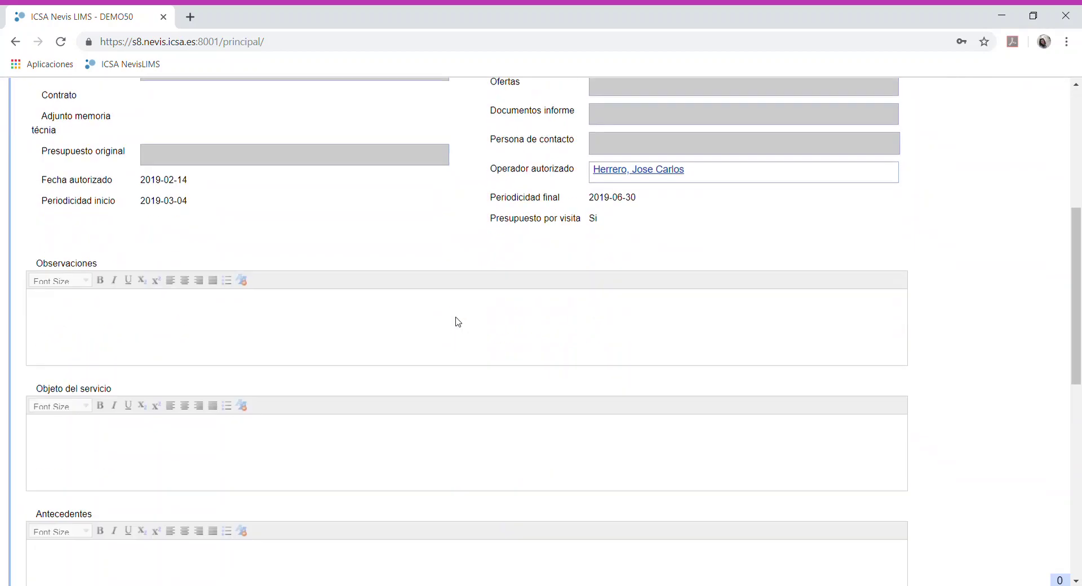
pyautogui.scroll(-3, 457, 322)
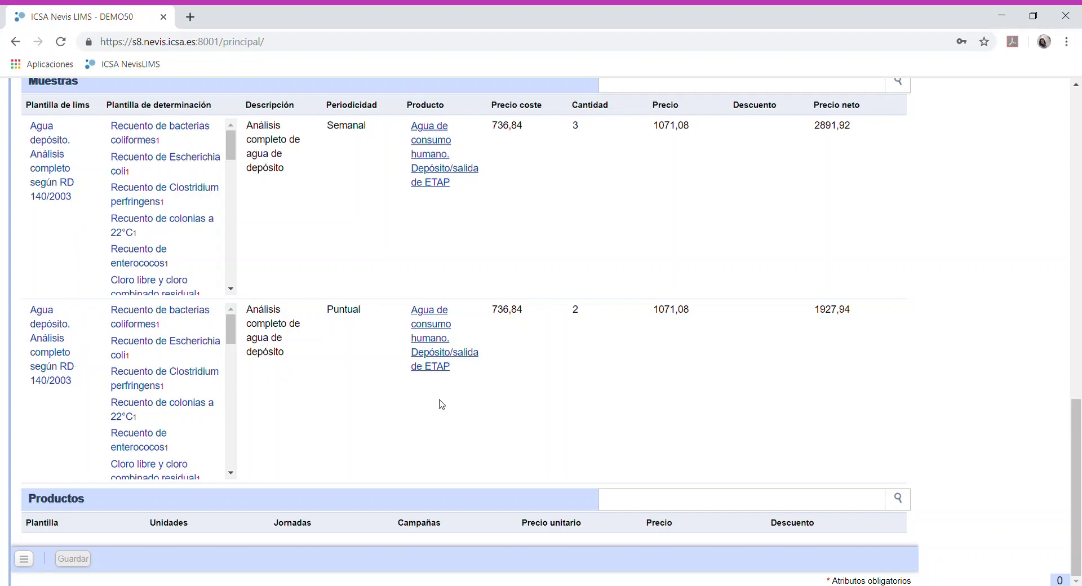
pyautogui.scroll(4, 601, 408)
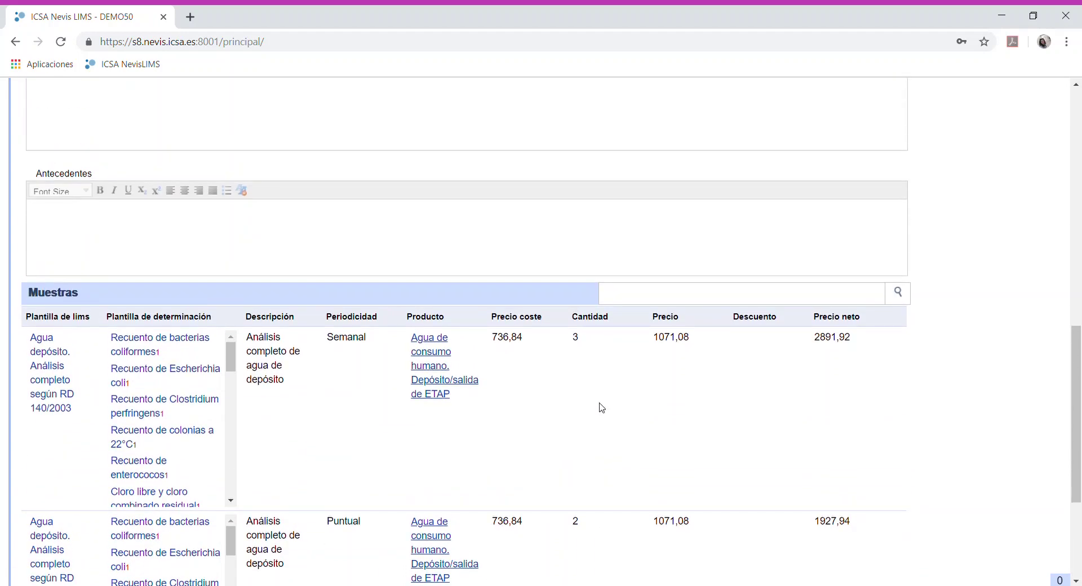
pyautogui.scroll(-3, 601, 408)
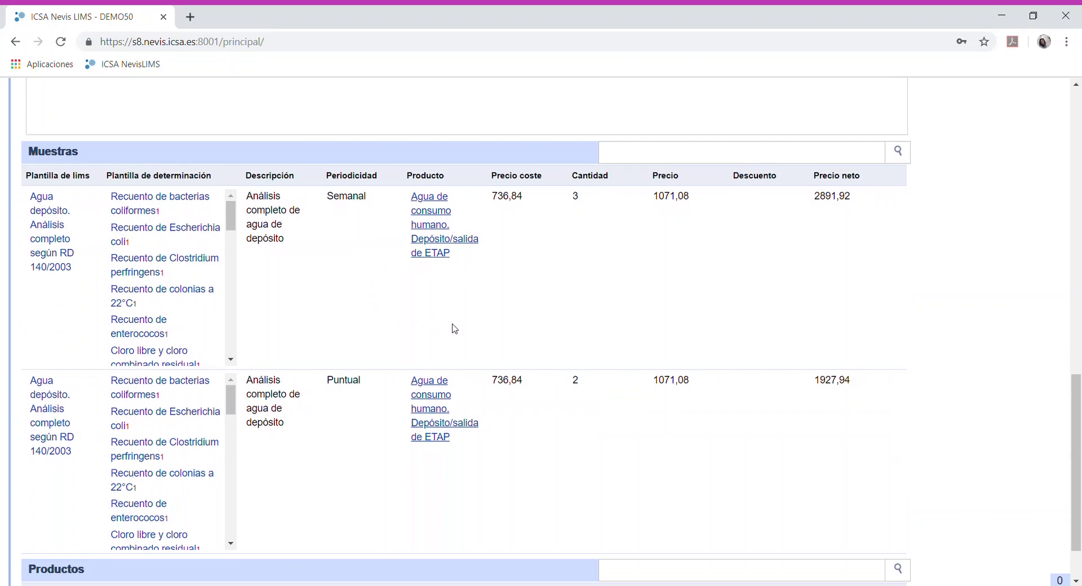
# - Return to the budgets list and create a new schedule from budget PR-19-0008 using the template "Plantilla de programación con ERP"
pyautogui.scroll(15, 453, 329)
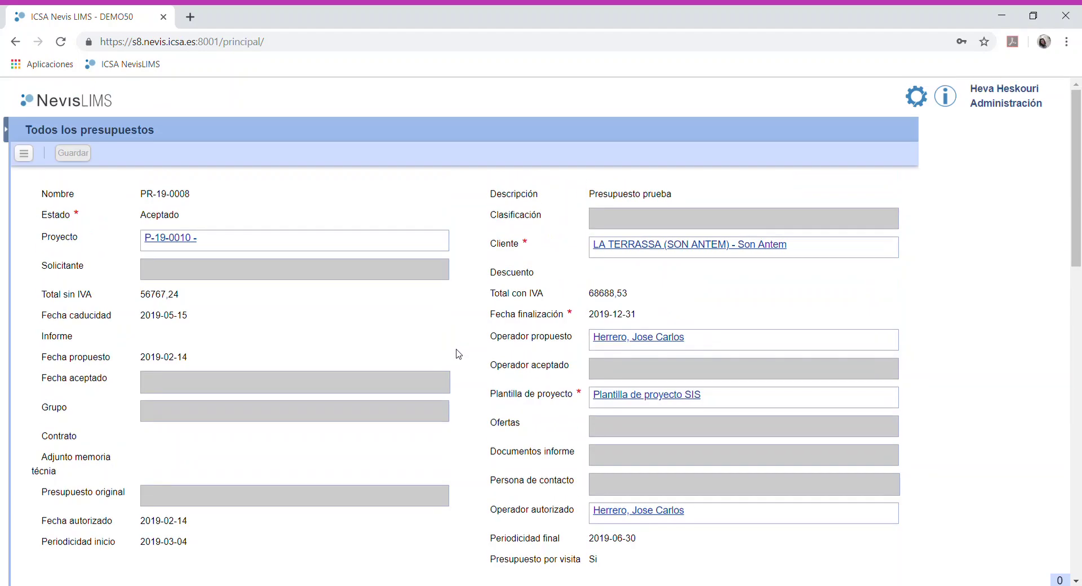
pyautogui.click(26, 153)
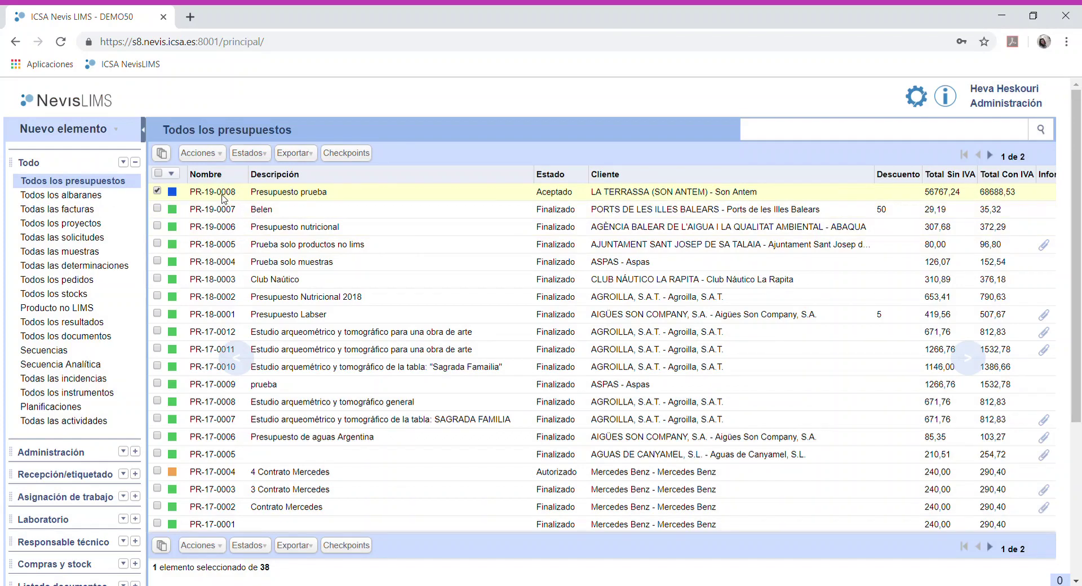
pyautogui.click(209, 159)
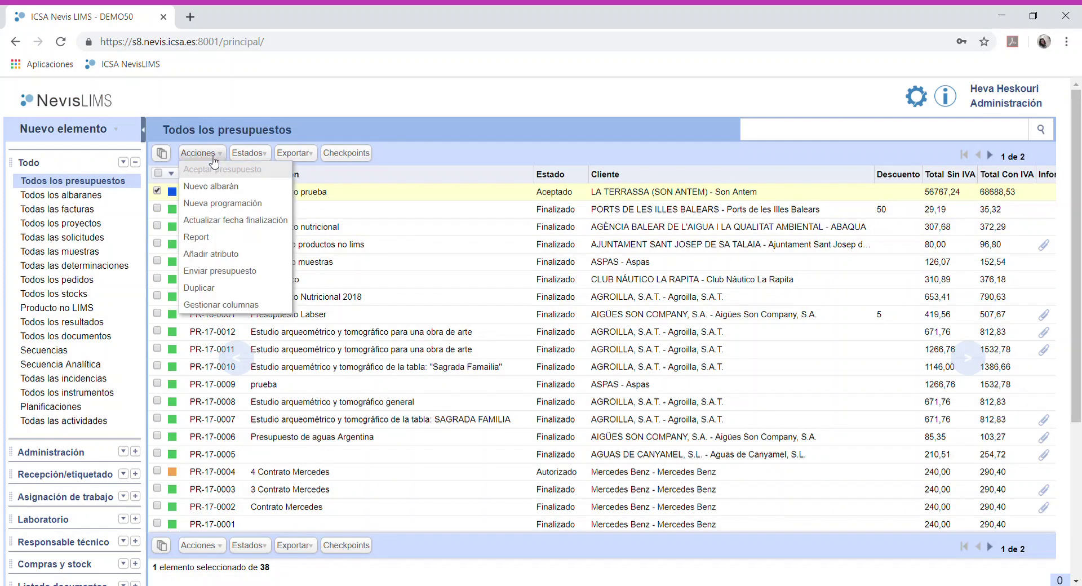
pyautogui.click(228, 209)
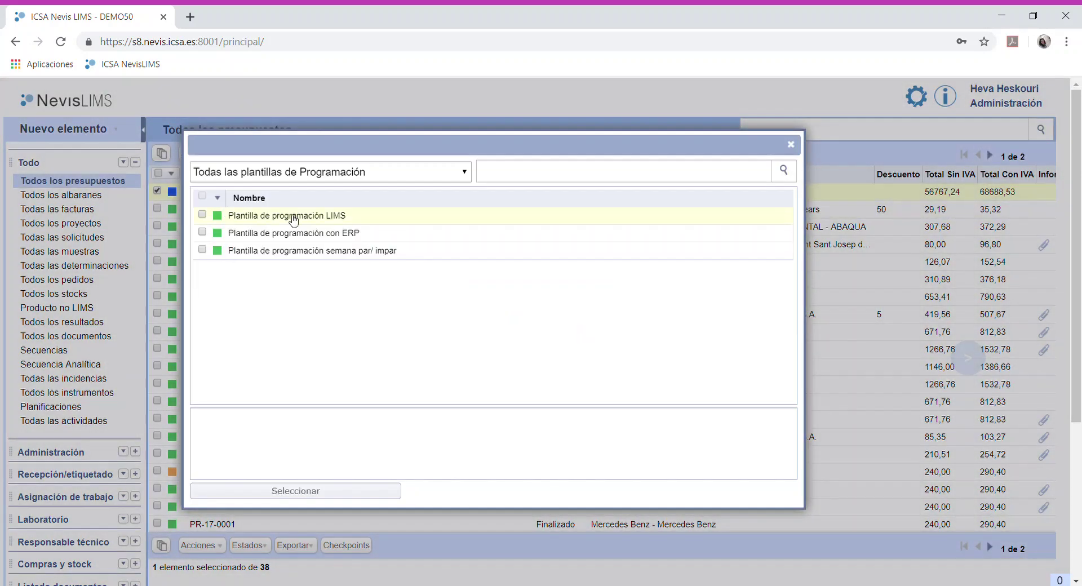
pyautogui.click(340, 244)
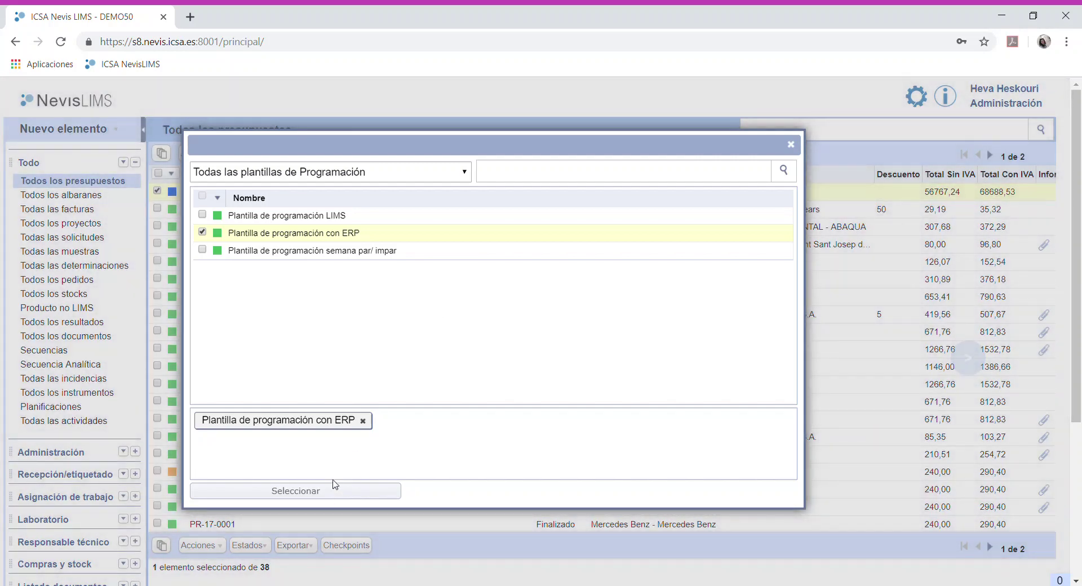
pyautogui.click(335, 485)
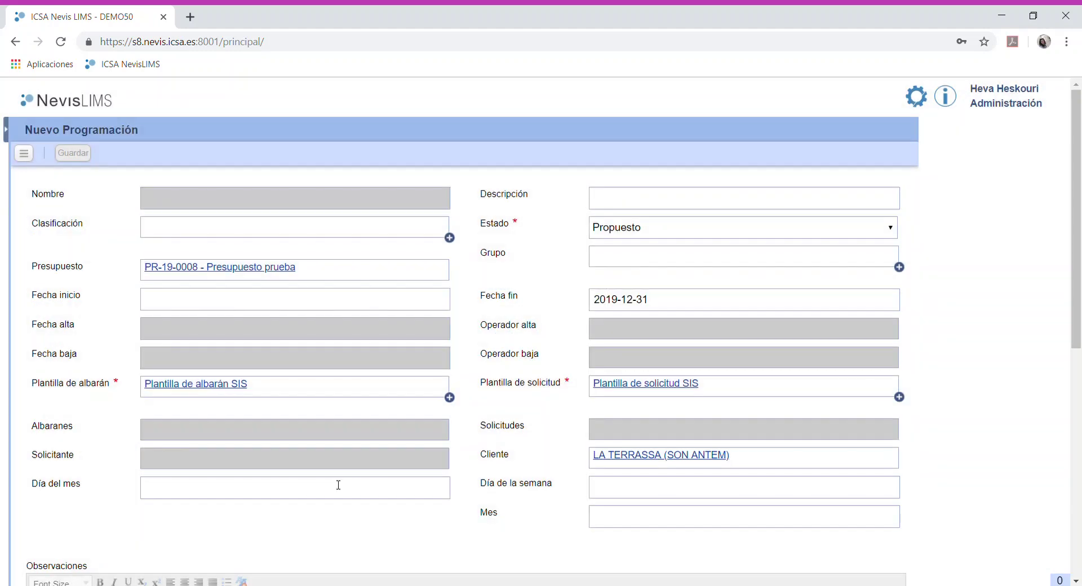
# - Give the new schedule the description "Programación ERP" and the start date 2019-04-26
pyautogui.click(610, 203)
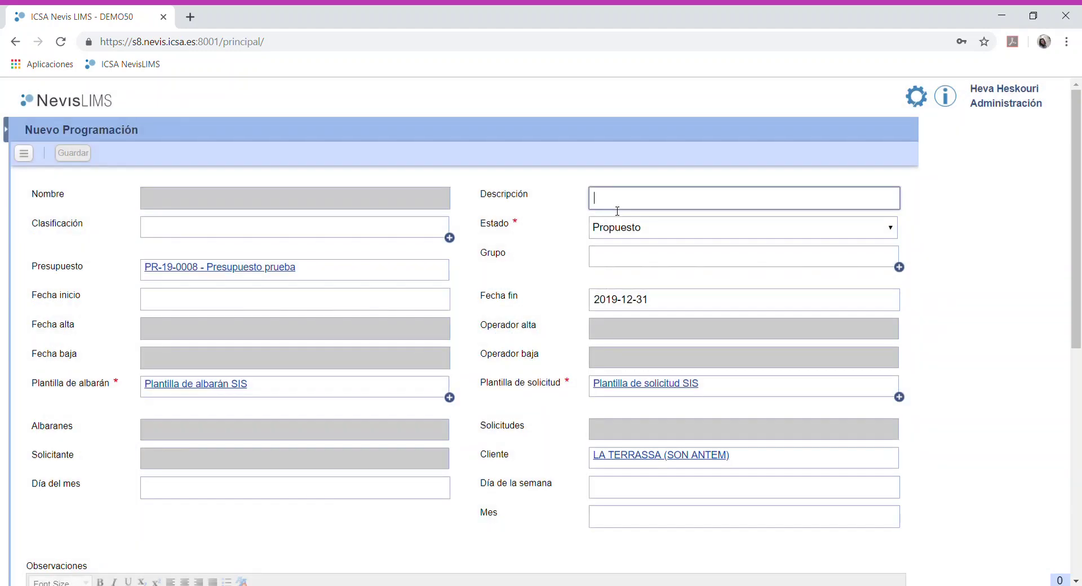
pyautogui.write('Programación ERP')
pyautogui.click(521, 266)
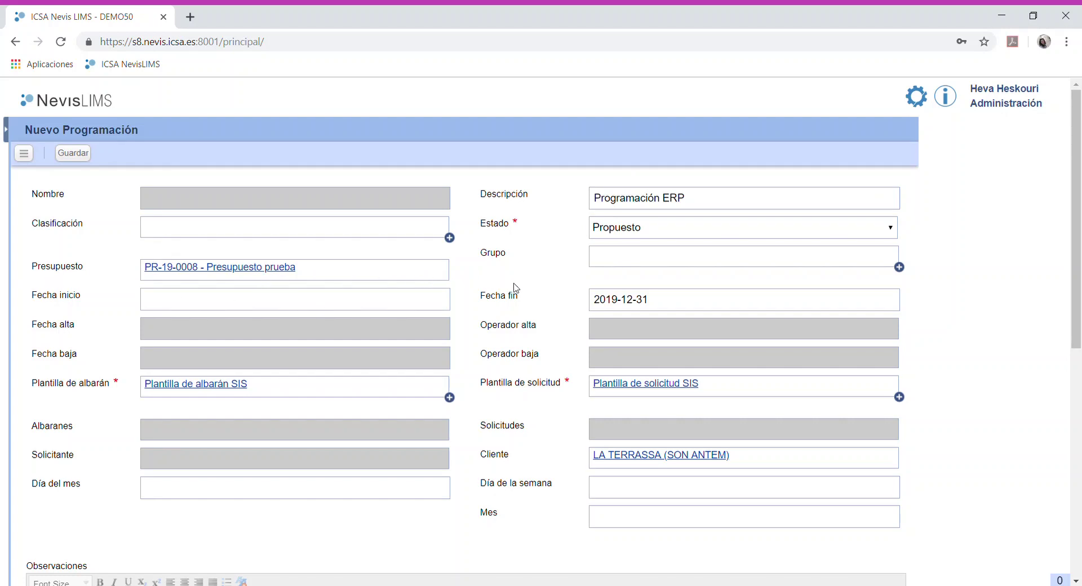
pyautogui.click(673, 307)
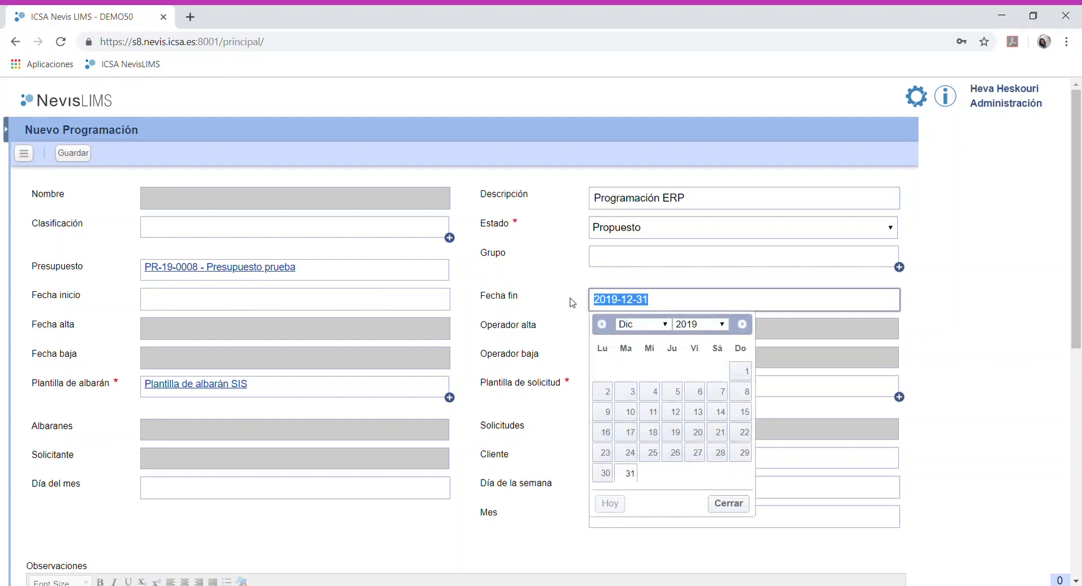
pyautogui.click(572, 303)
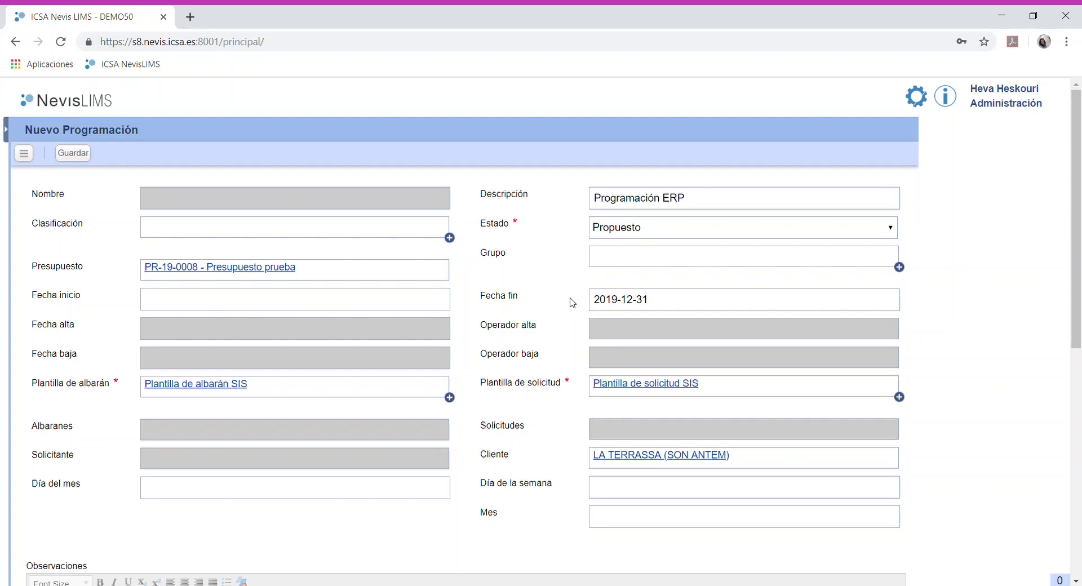
pyautogui.click(425, 300)
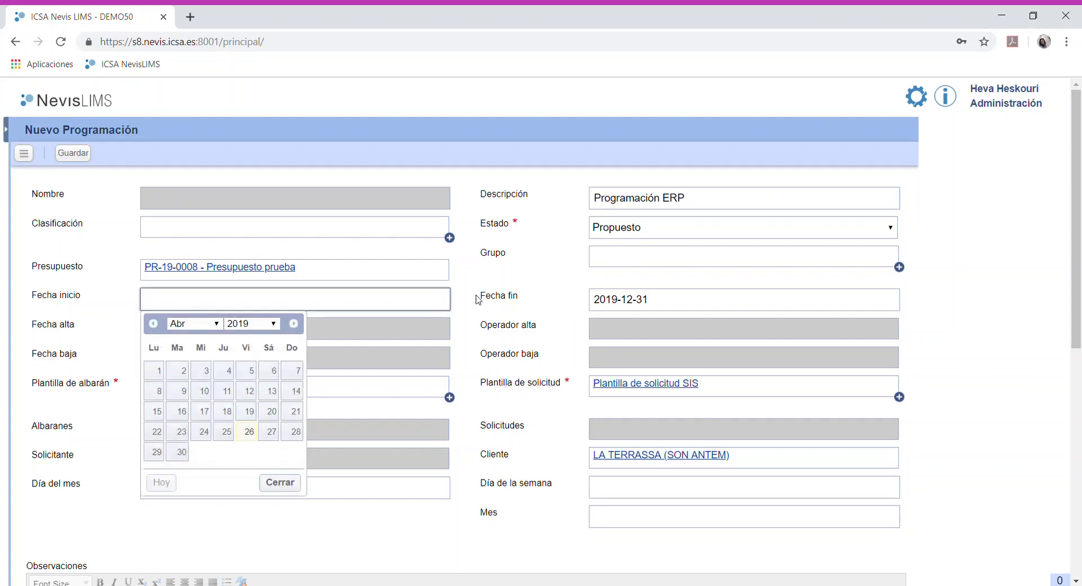
pyautogui.click(248, 432)
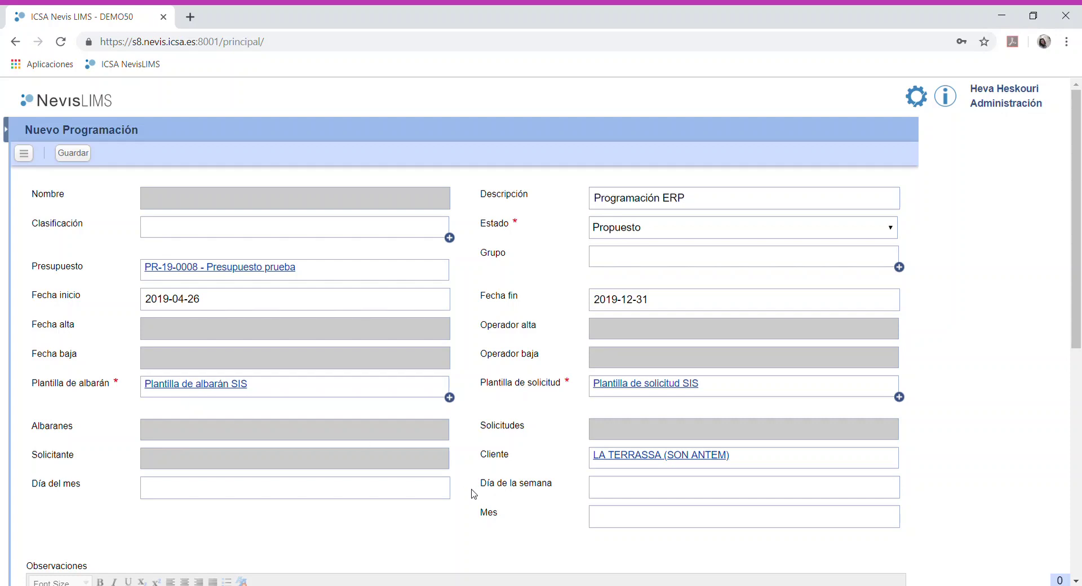
# - Examine the schedule's general fields and its Muestras line's sampling point, reference, observations, weekday, day and month fields
pyautogui.scroll(-6, 474, 494)
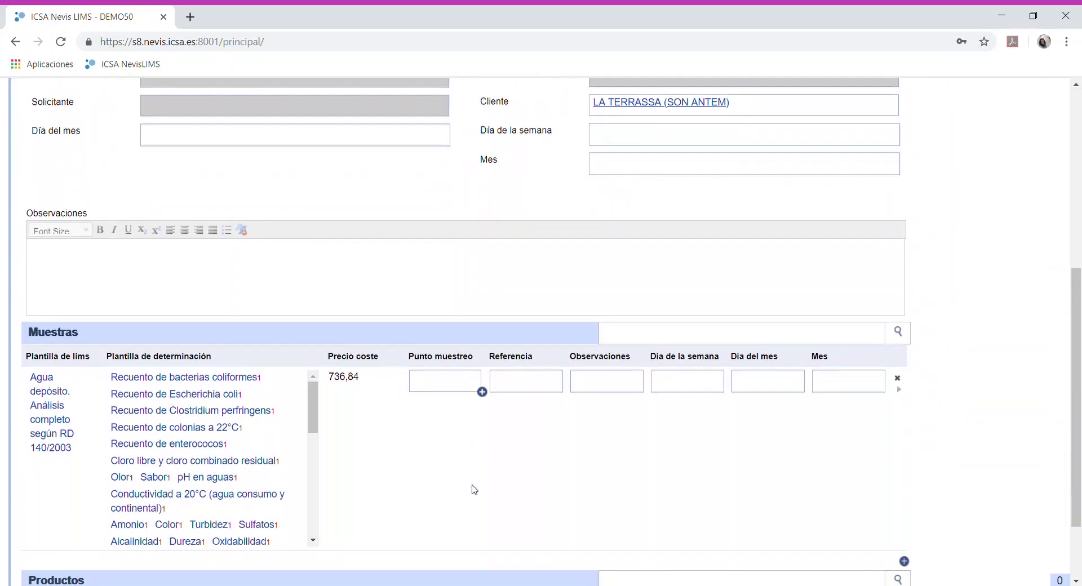
pyautogui.scroll(-1, 474, 489)
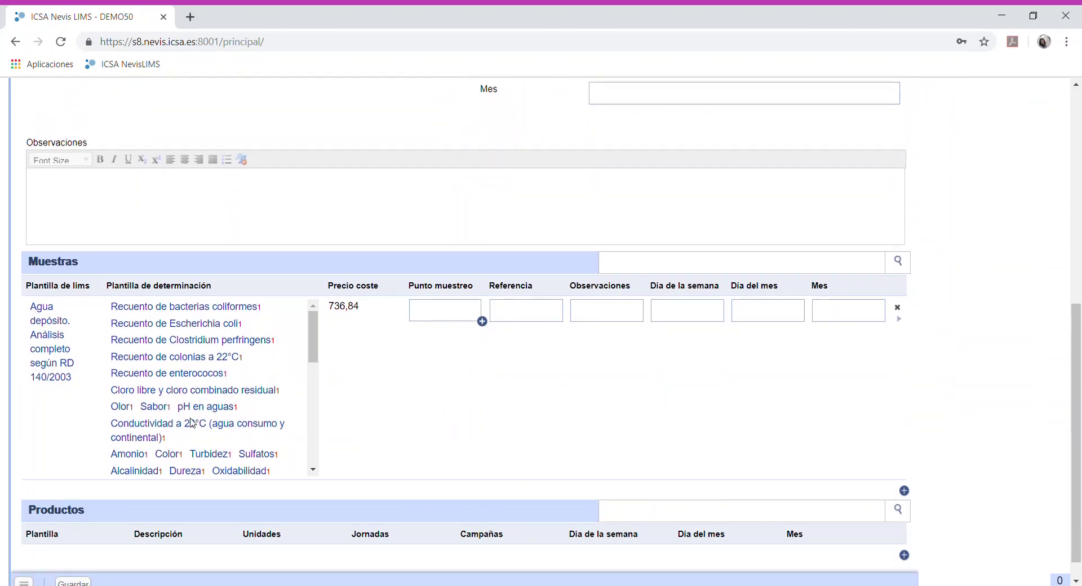
pyautogui.click(483, 322)
pyautogui.scroll(5, 482, 329)
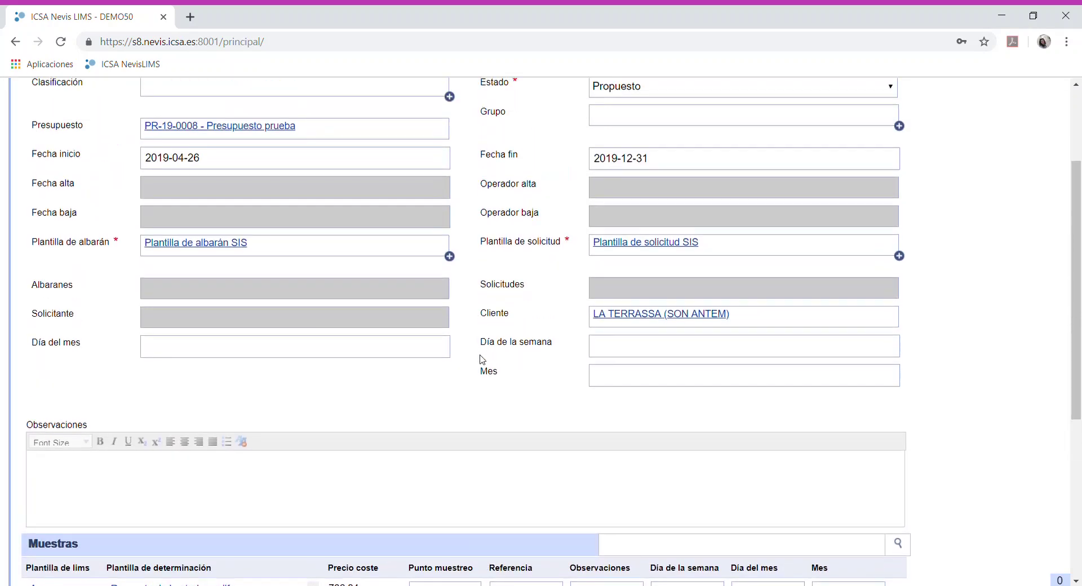
pyautogui.scroll(-2, 483, 360)
pyautogui.scroll(-1, 483, 360)
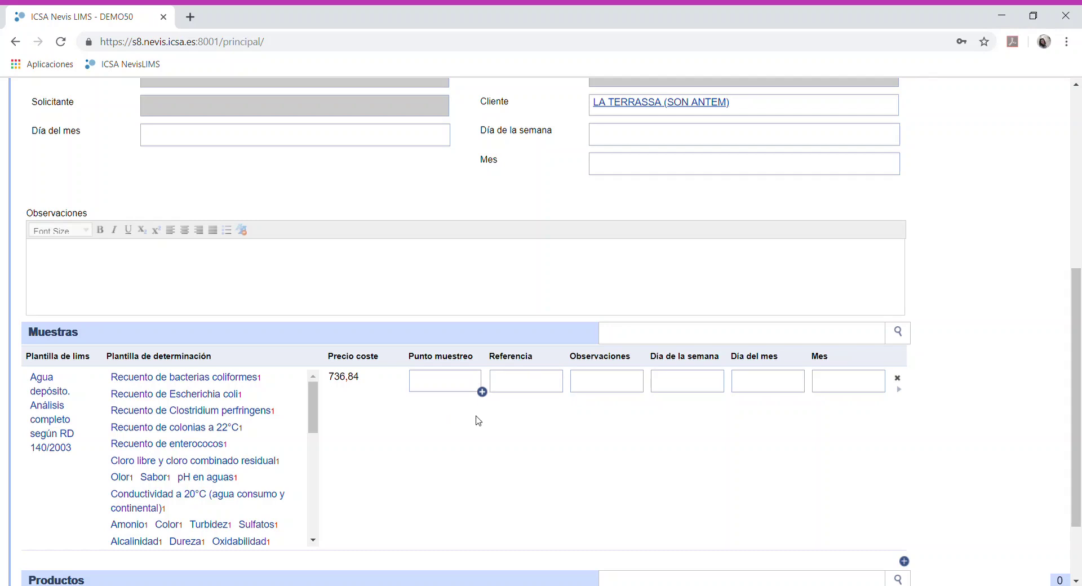
pyautogui.scroll(1, 477, 425)
pyautogui.scroll(3, 482, 485)
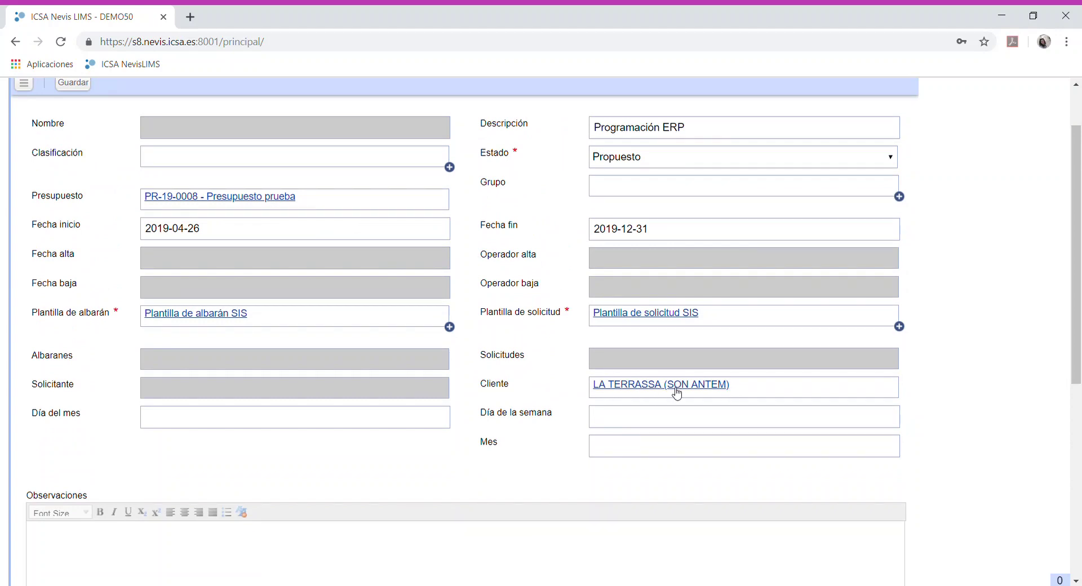
pyautogui.scroll(-1, 537, 432)
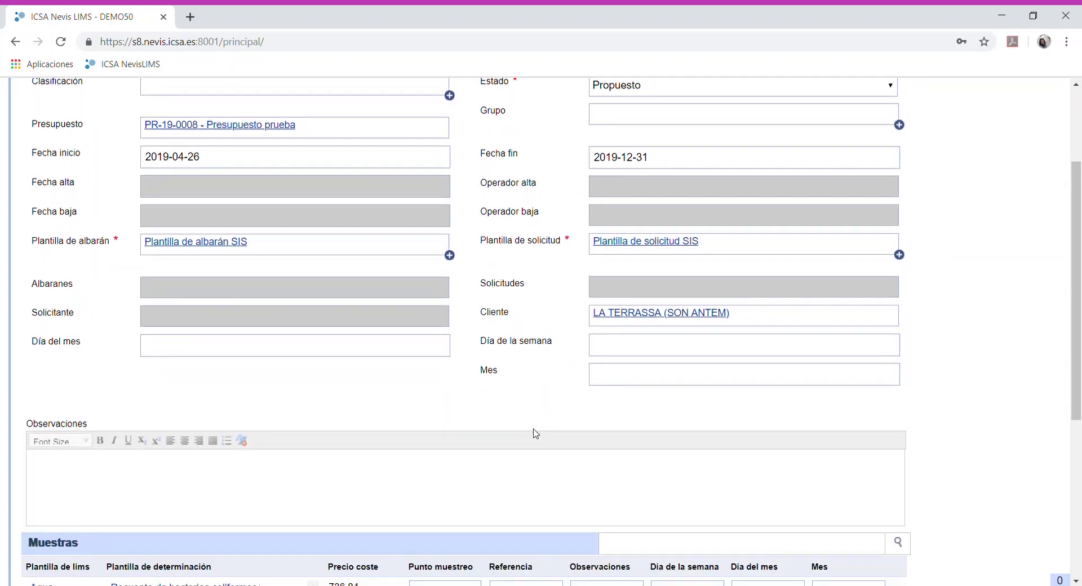
pyautogui.scroll(-2, 535, 433)
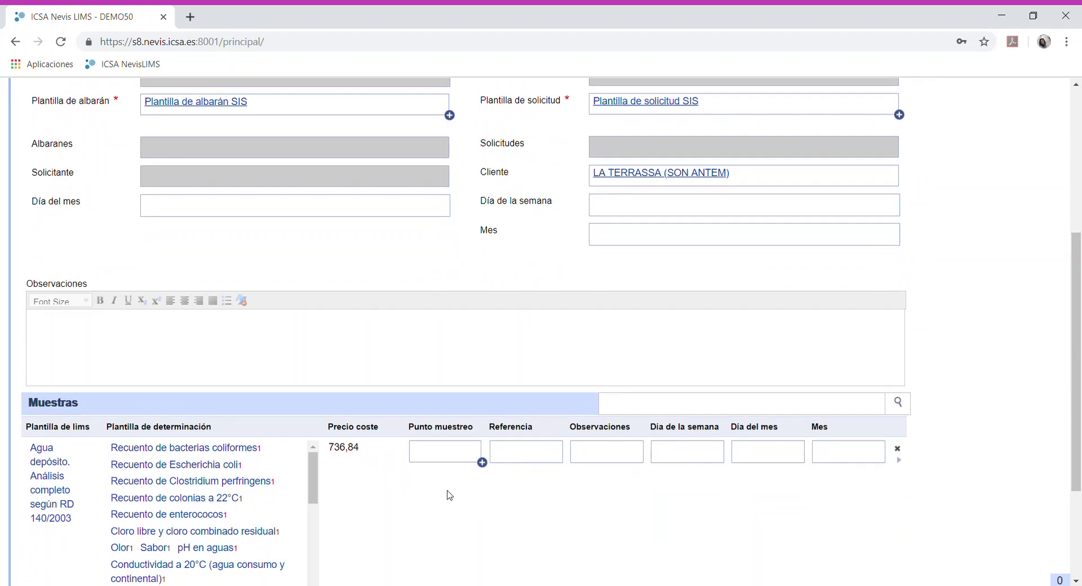
pyautogui.click(536, 461)
pyautogui.click(628, 462)
pyautogui.scroll(-1, 638, 507)
pyautogui.click(699, 387)
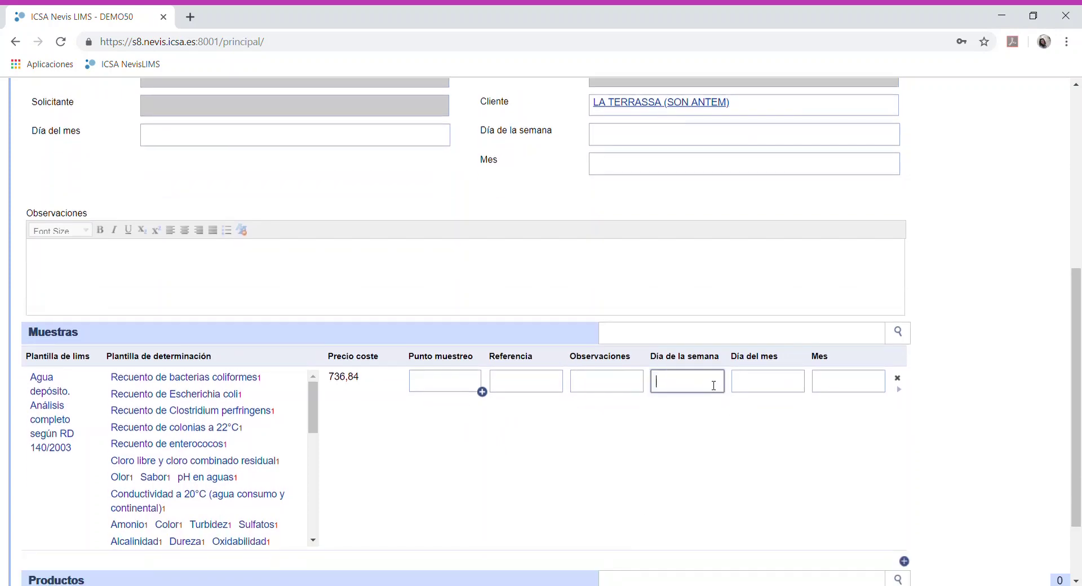
pyautogui.click(746, 395)
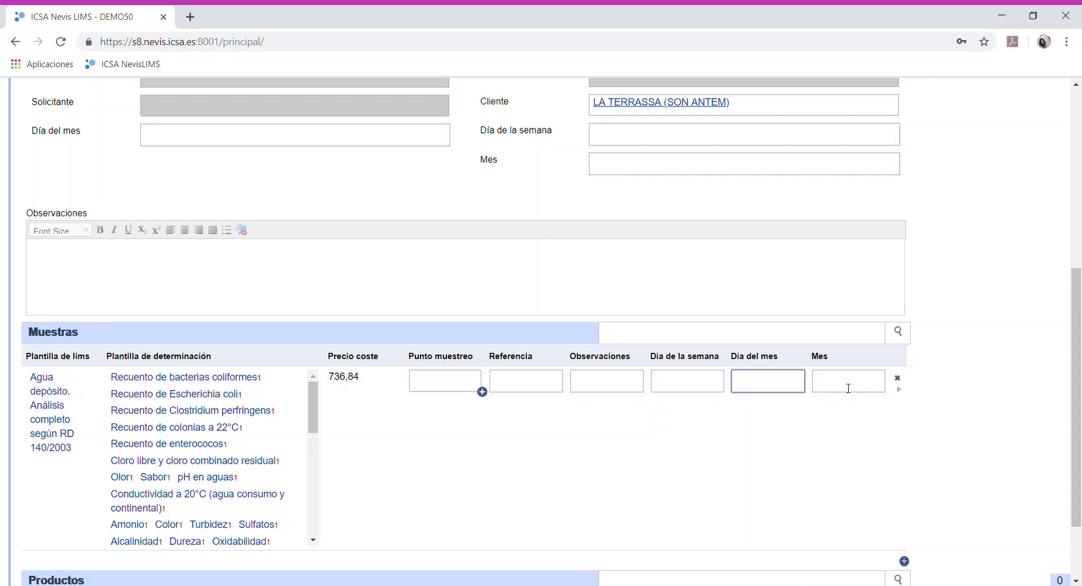
pyautogui.click(815, 388)
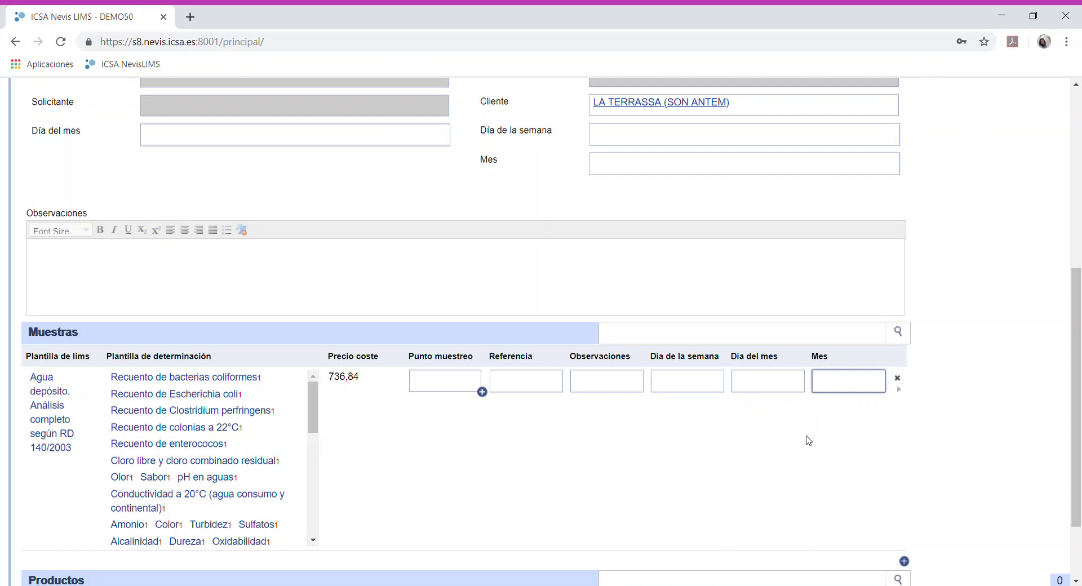
# - Set the Muestras line's Día del mes to 26 and Mes to 4, and save the schedule
pyautogui.click(783, 375)
pyautogui.write('26')
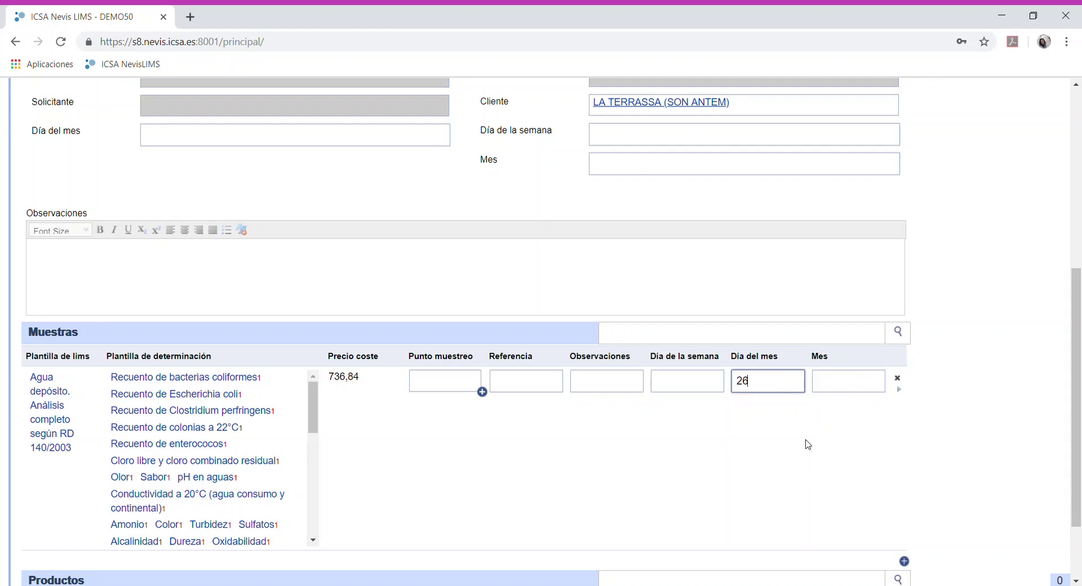
pyautogui.click(832, 381)
pyautogui.write('4')
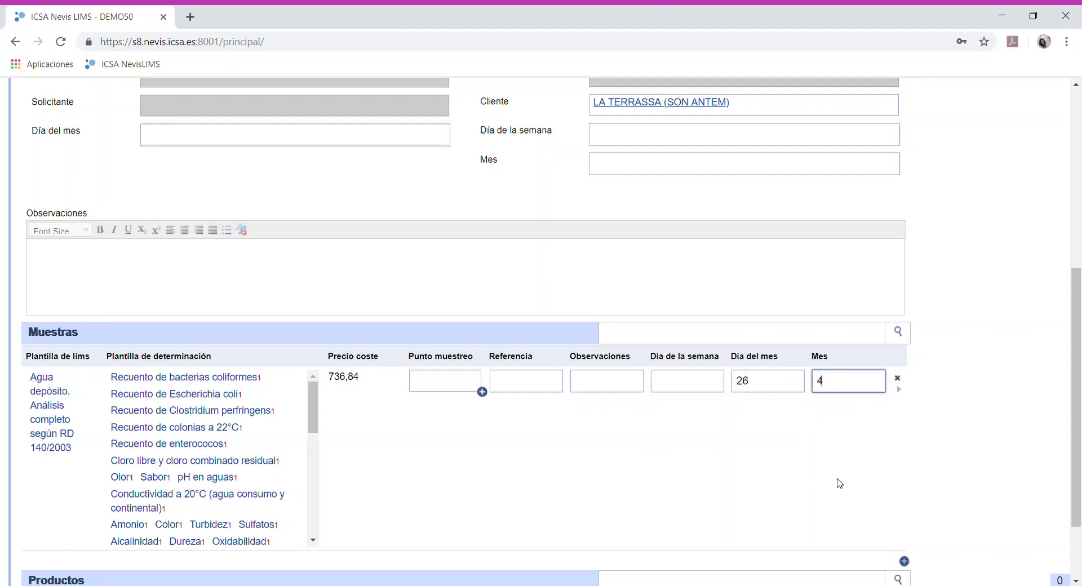
pyautogui.scroll(6, 838, 483)
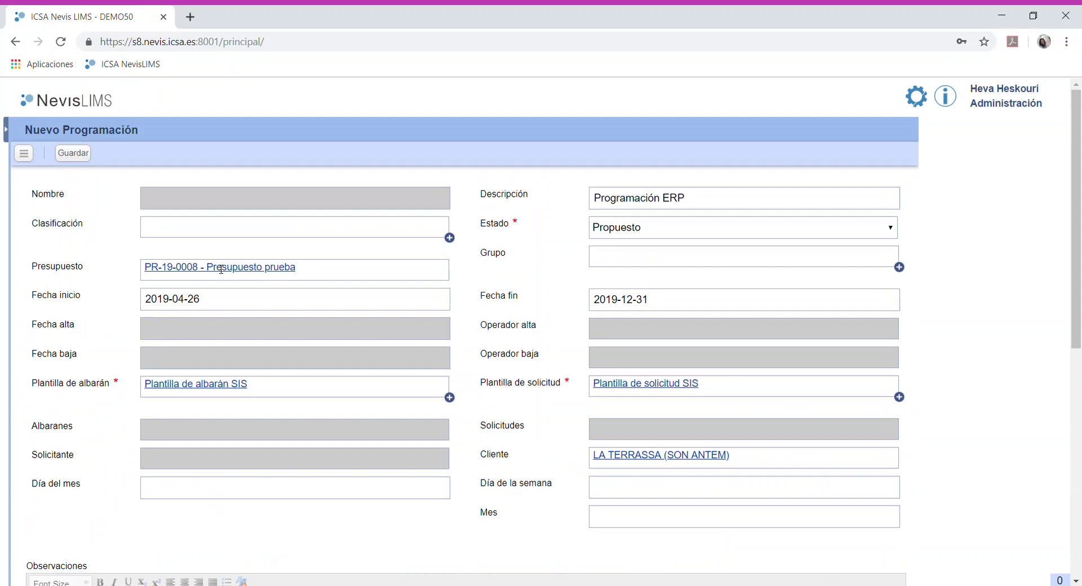
pyautogui.click(79, 155)
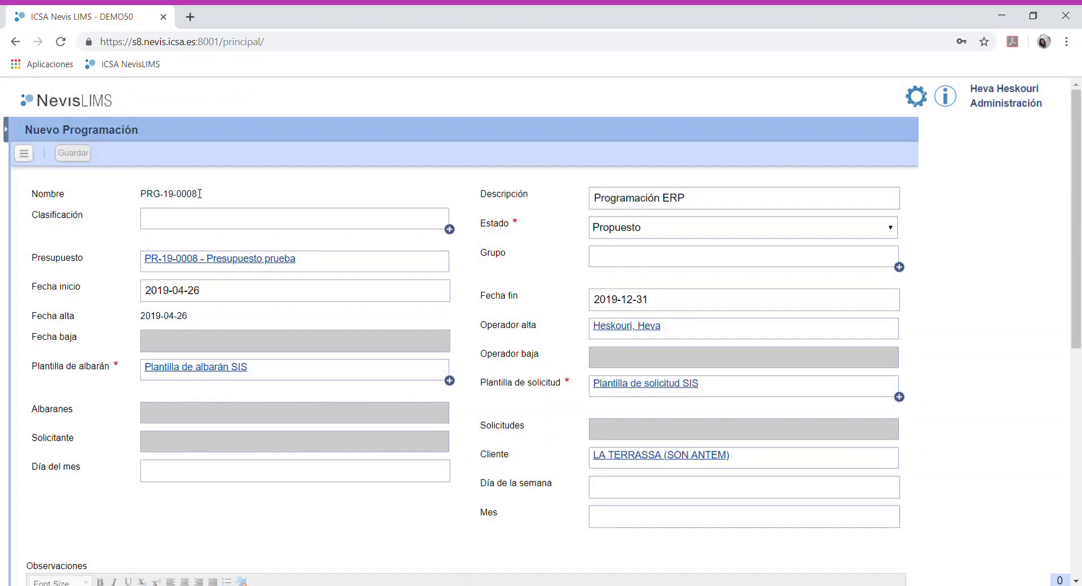
# - Leave the saved schedule and open the Programaciones list
pyautogui.click(31, 156)
pyautogui.scroll(-6, 95, 219)
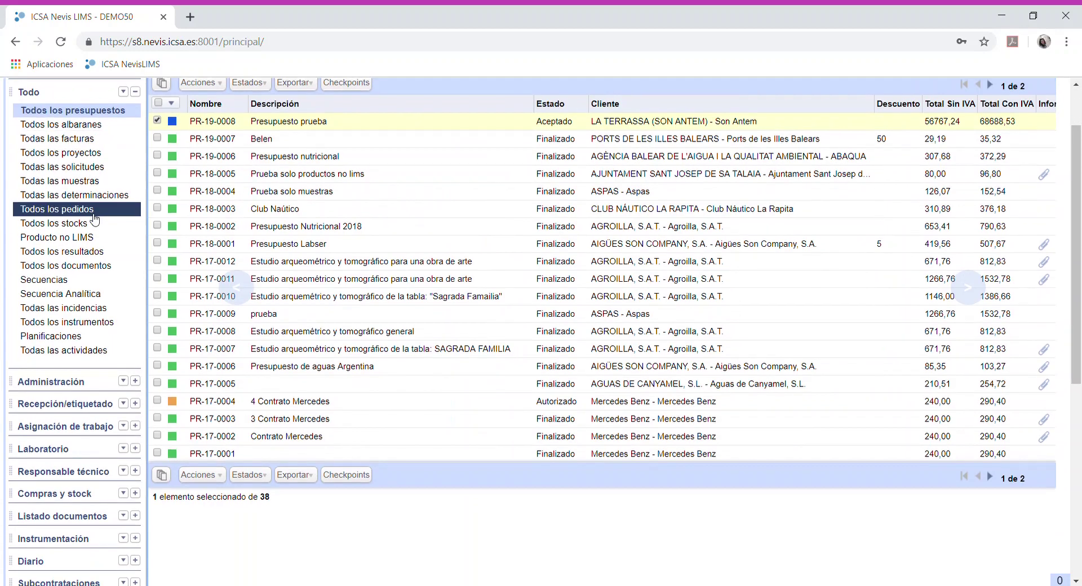
pyautogui.click(95, 348)
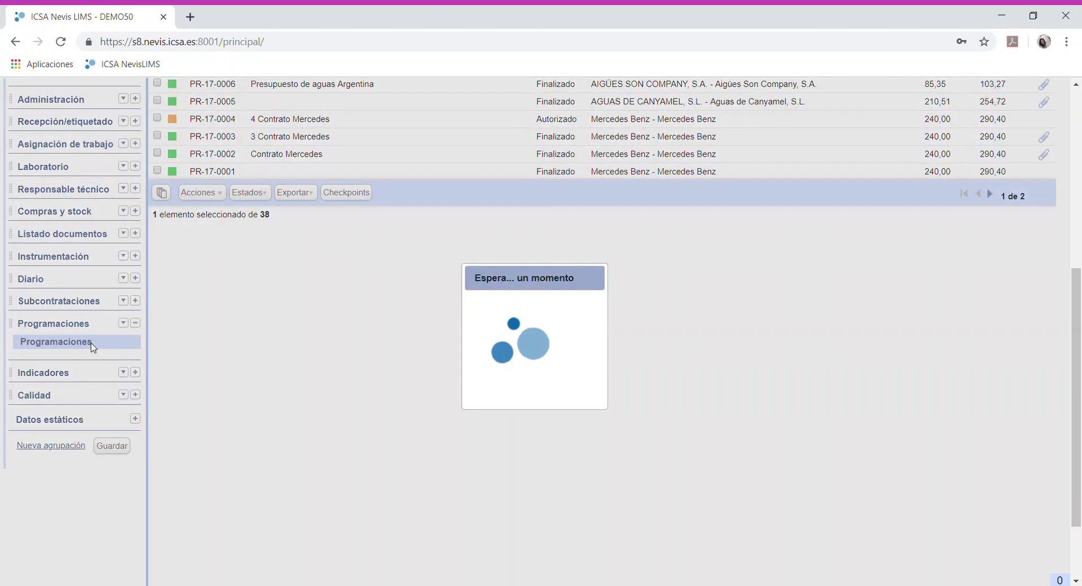
pyautogui.scroll(5, 473, 353)
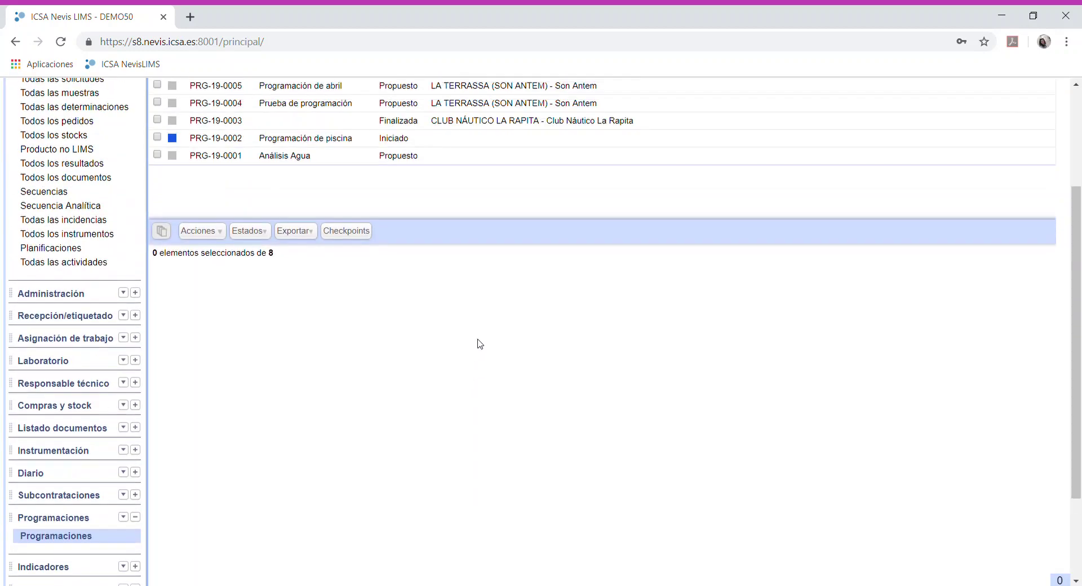
# - Change the state of the schedule "Programación ERP" to Iniciado, confirm the change, and run Ejecutar programación on it
pyautogui.click(297, 193)
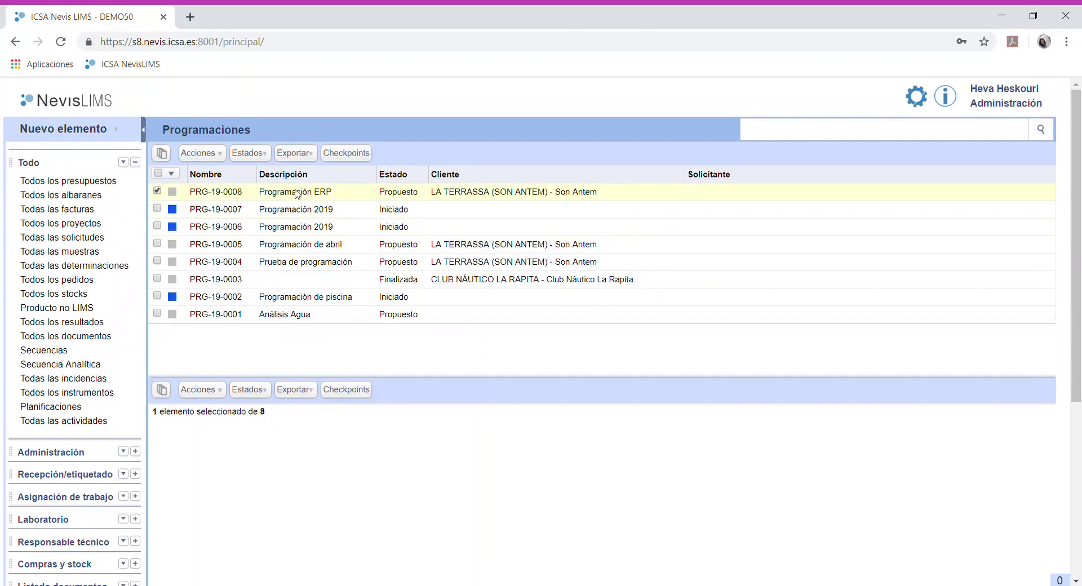
pyautogui.click(257, 158)
pyautogui.click(254, 170)
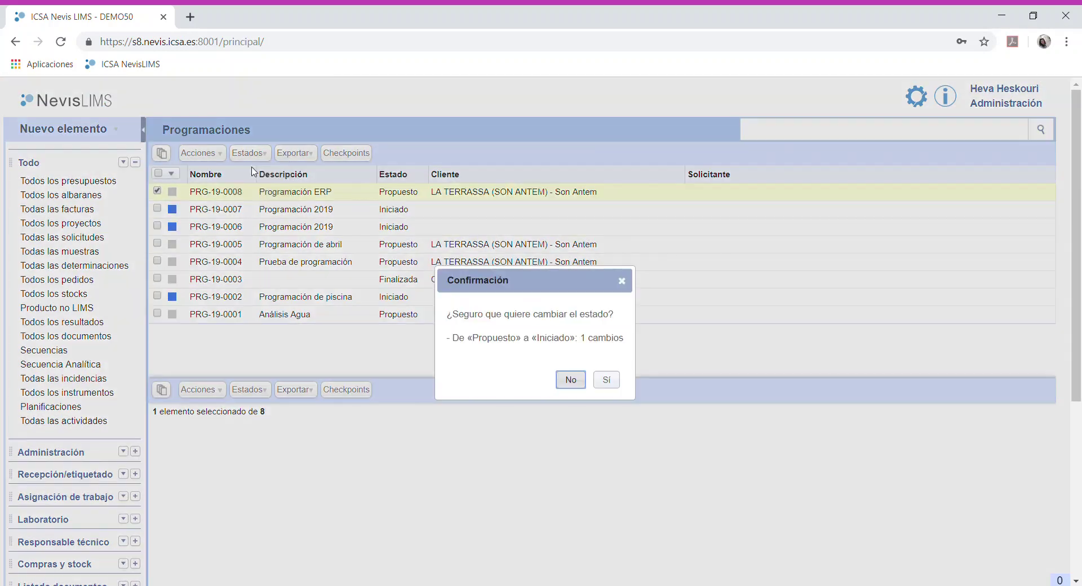
pyautogui.click(606, 379)
pyautogui.click(218, 155)
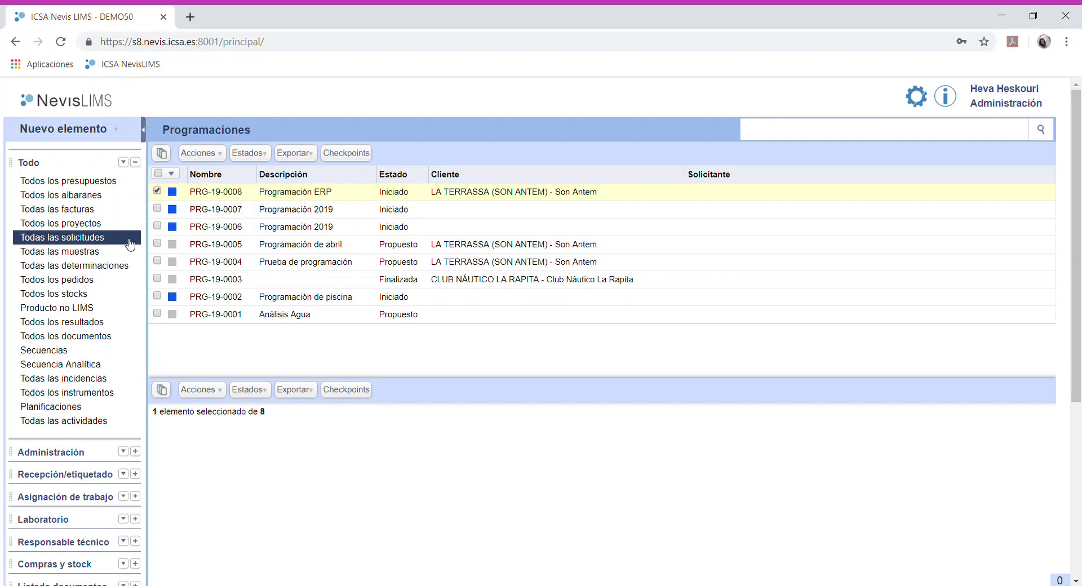
pyautogui.click(202, 153)
pyautogui.click(209, 170)
# - Open delivery note A-19-0015 from Todos los albaranes to check its linked budget and general data
pyautogui.click(116, 197)
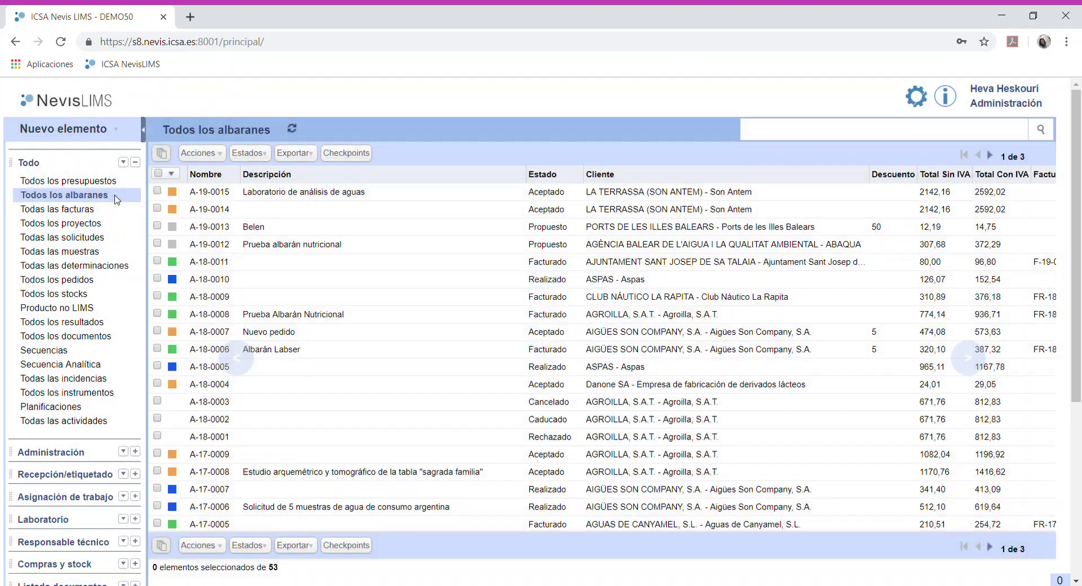
pyautogui.click(228, 196)
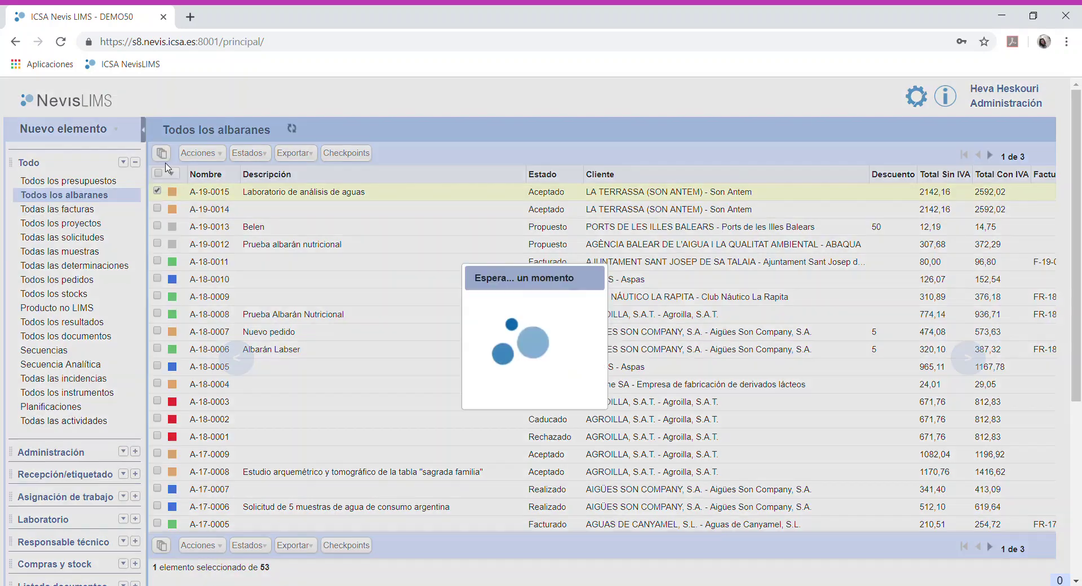
pyautogui.doubleClick(228, 246)
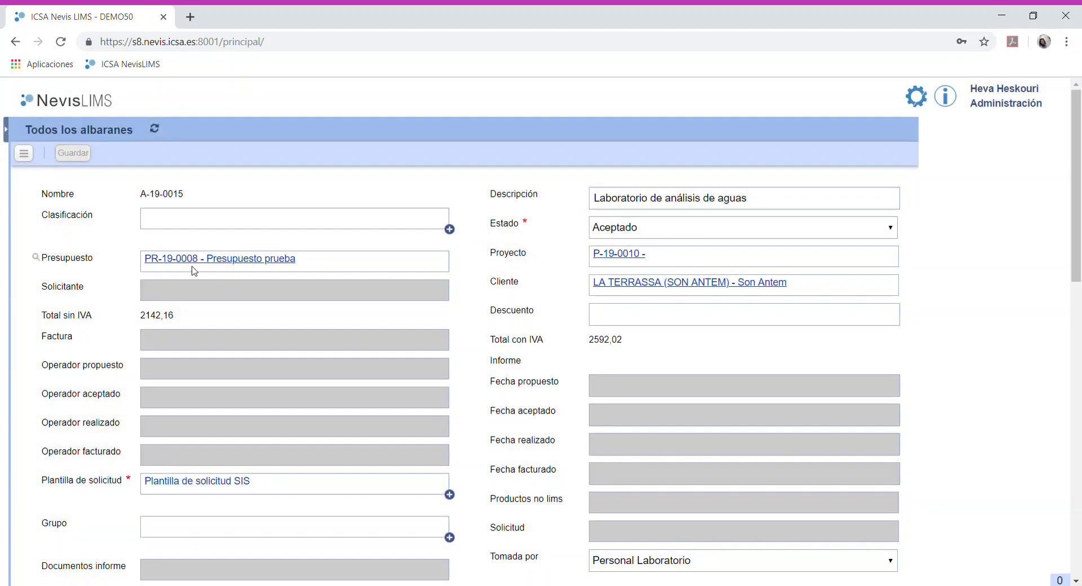
# - Review the delivery note's remaining general fields and return to the Todos los albaranes list
pyautogui.scroll(-2, 251, 260)
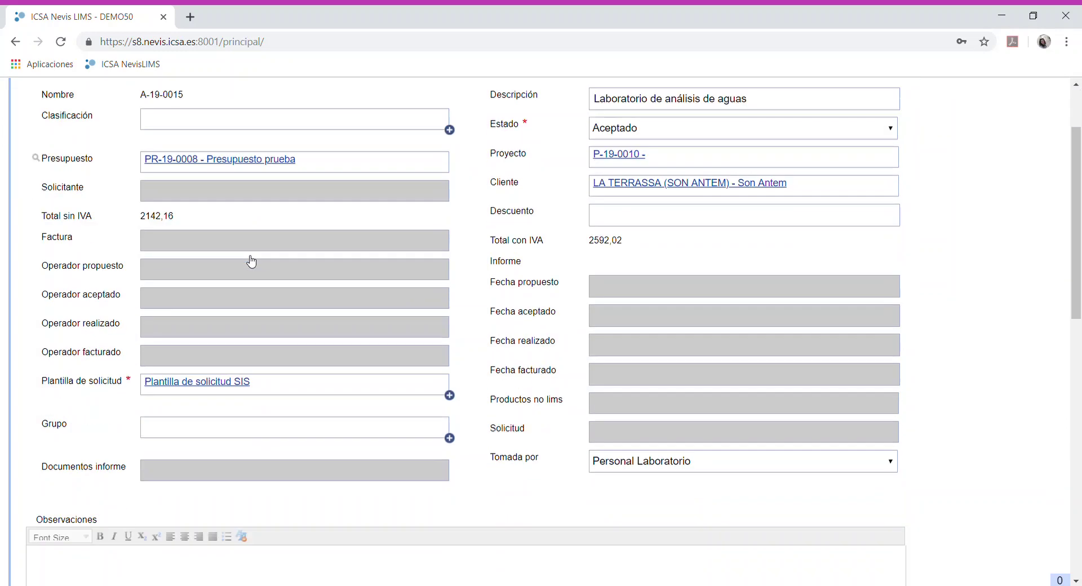
pyautogui.scroll(2, 246, 259)
pyautogui.click(24, 153)
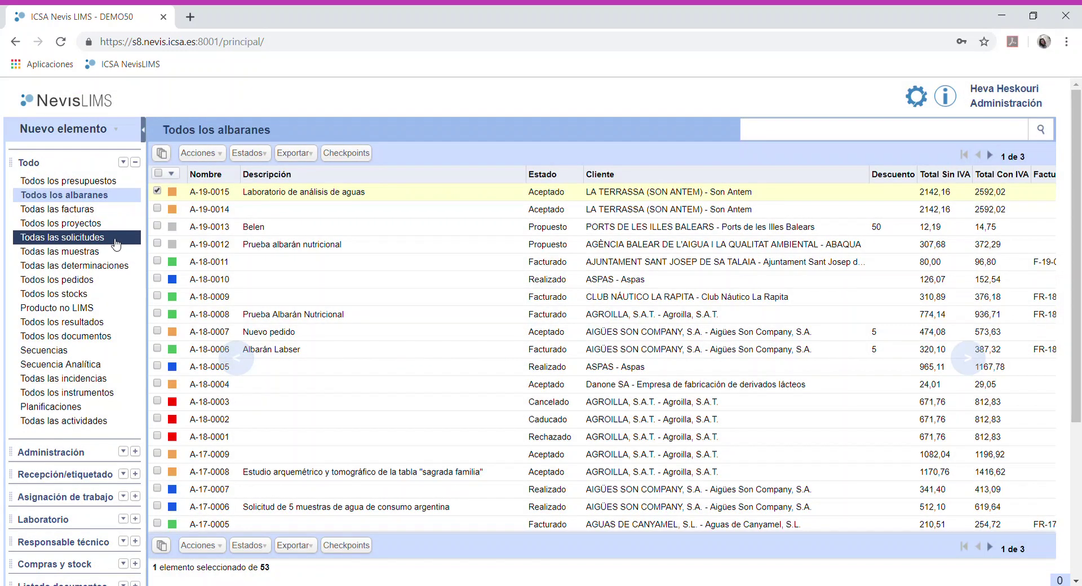
# - Open request S-19-0016 from the Todas las solicitudes list
pyautogui.click(113, 240)
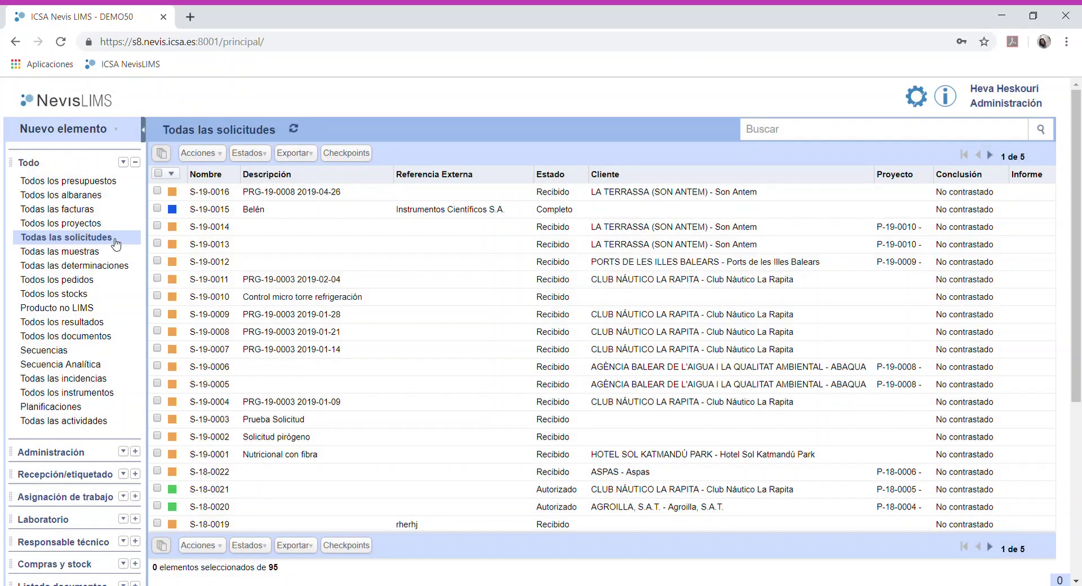
pyautogui.click(228, 192)
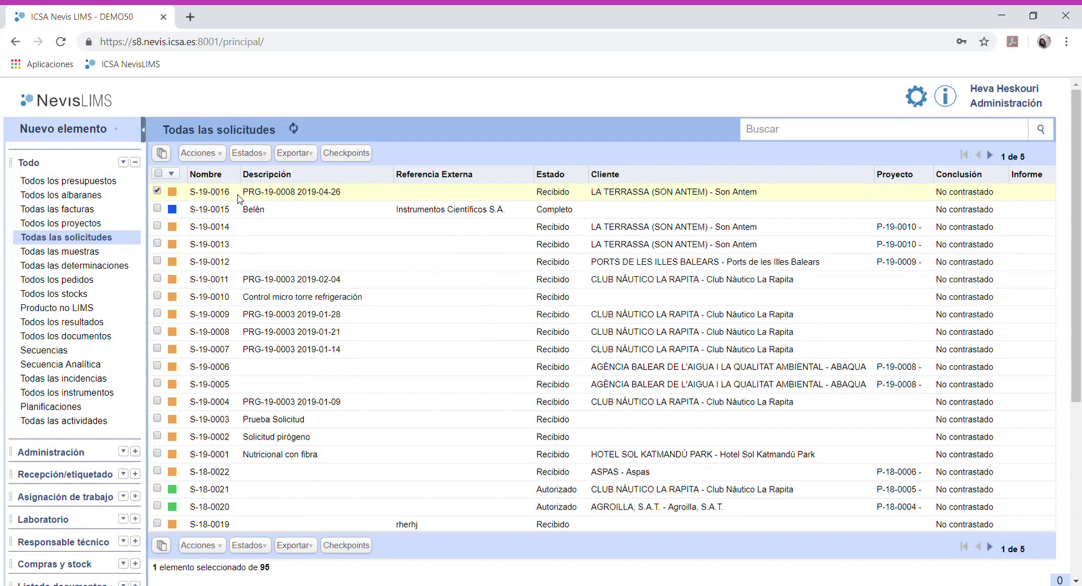
pyautogui.click(163, 155)
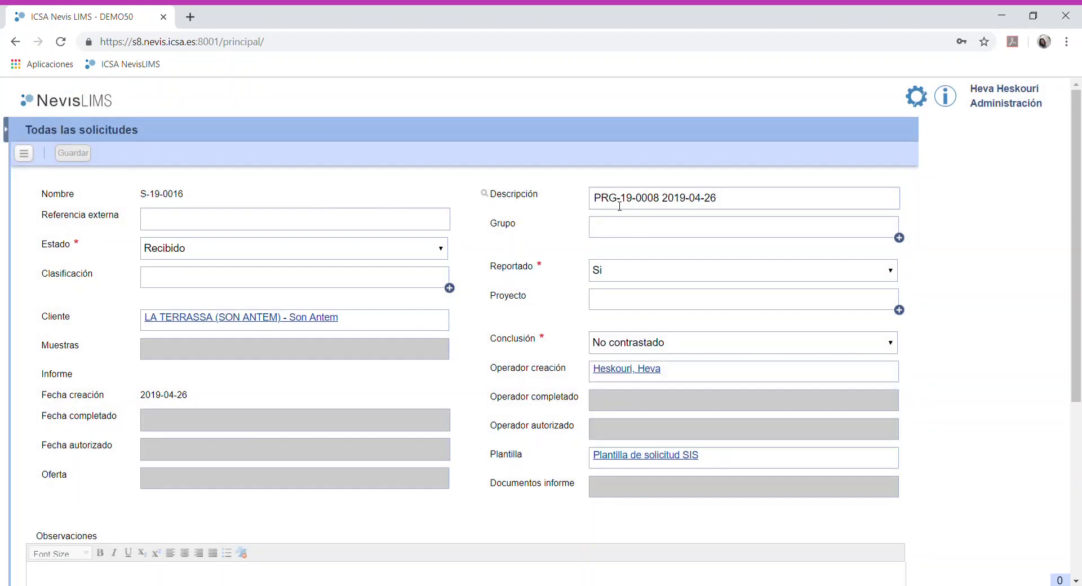
# - Examine the schedule code and the date in the request's Descripción field, leaving the text unchanged
pyautogui.click(606, 204)
pyautogui.moveTo(606, 204); pyautogui.dragTo(664, 211)
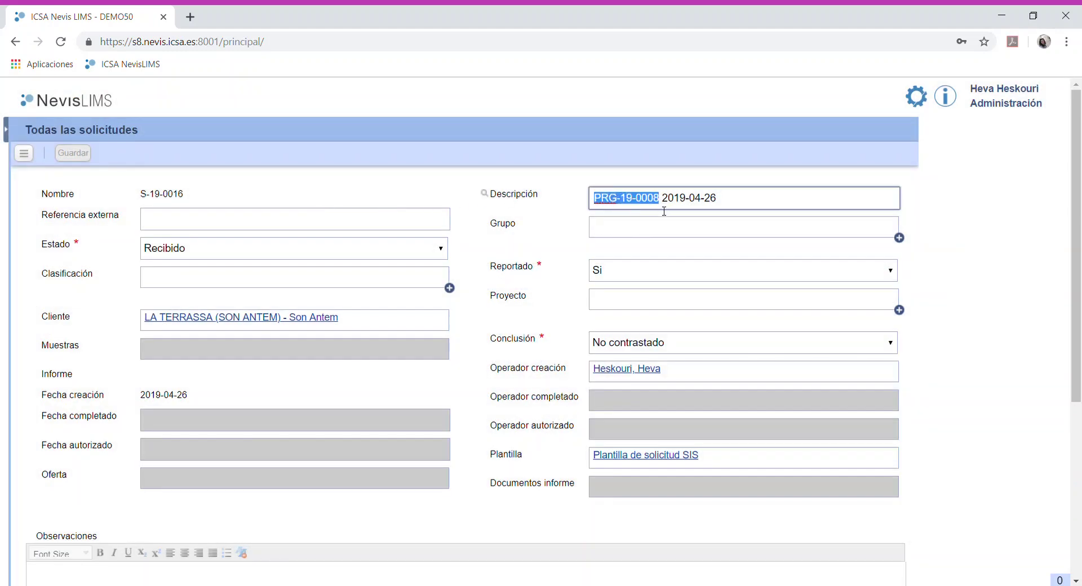
pyautogui.click(664, 212)
pyautogui.moveTo(669, 200); pyautogui.dragTo(720, 203)
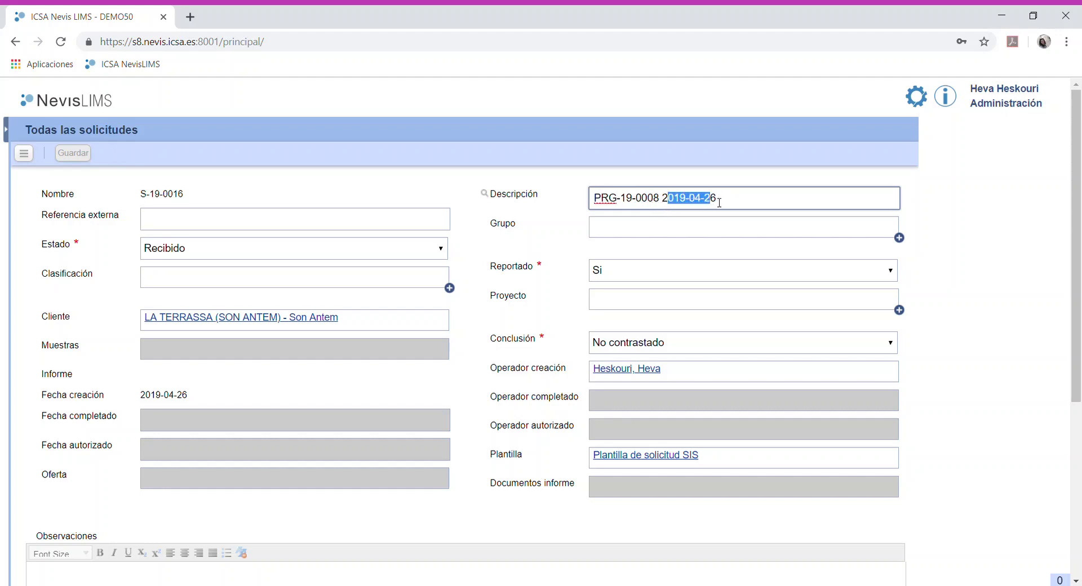
pyautogui.click(720, 203)
pyautogui.click(566, 219)
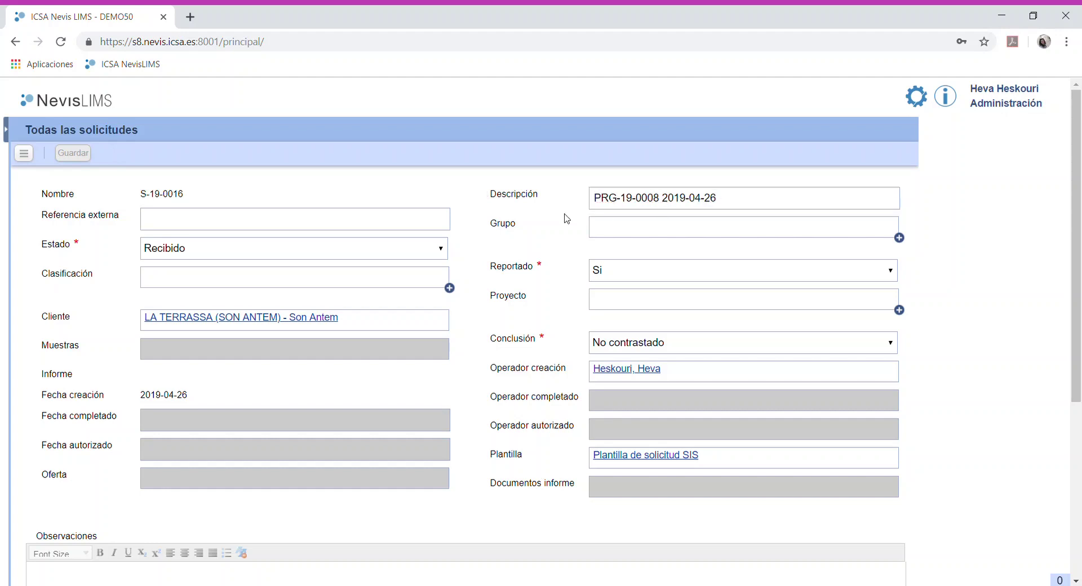